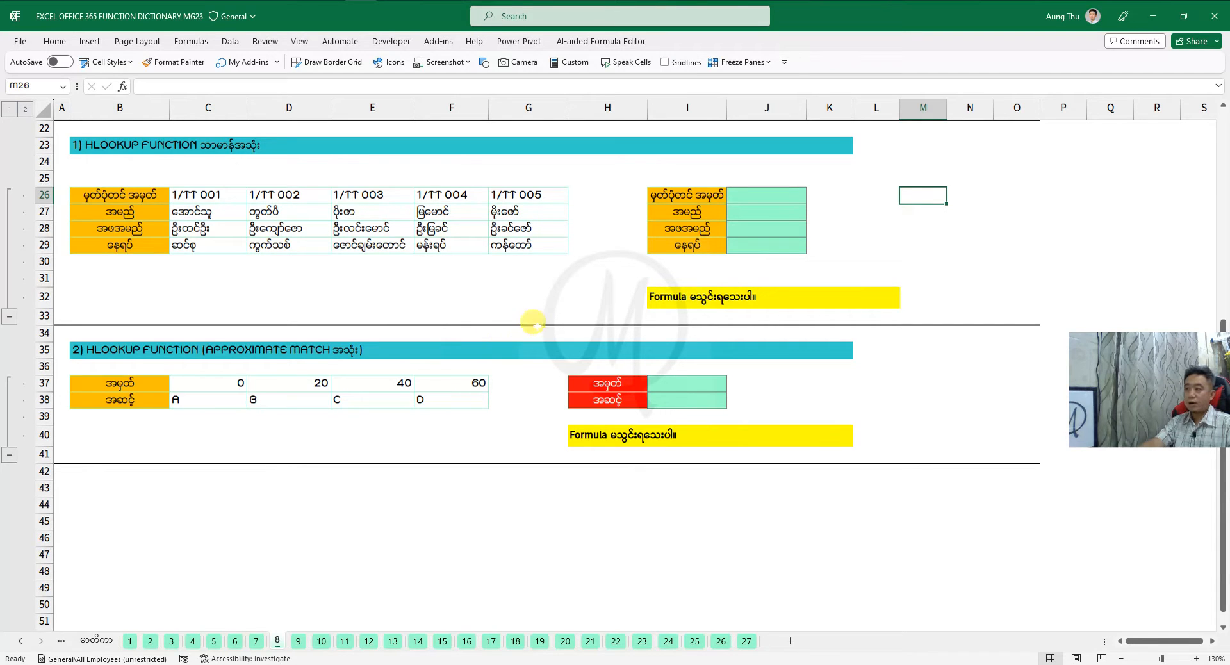
pyautogui.click(492, 261)
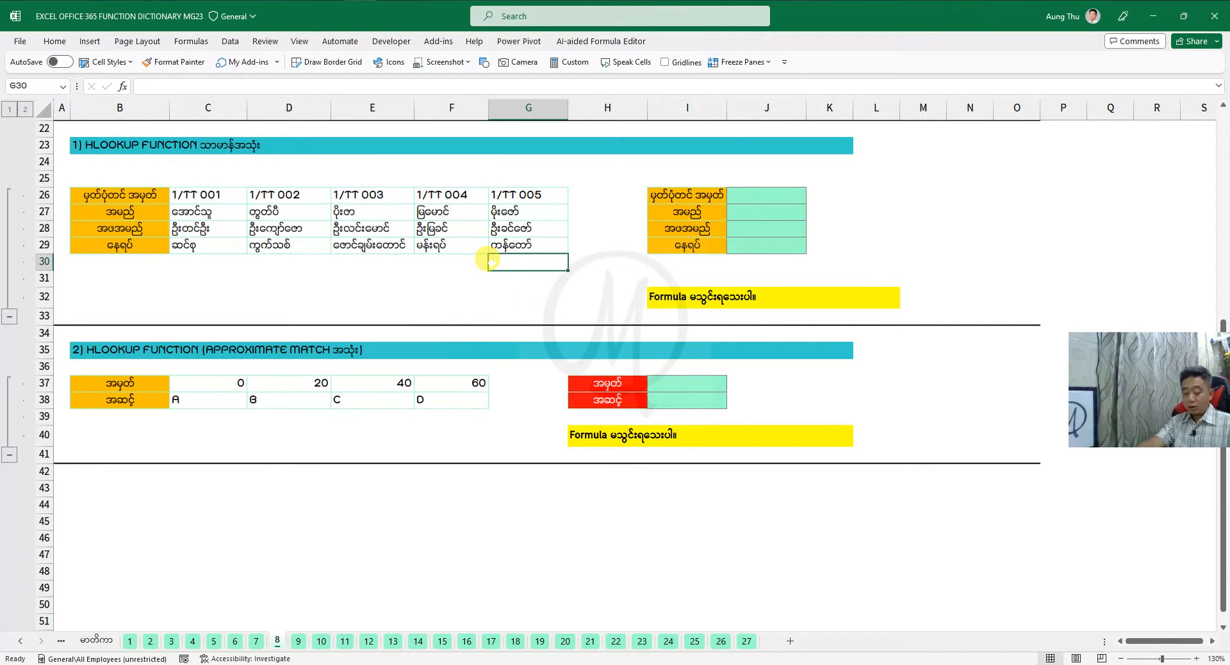
pyautogui.hotkey('ctrl', '2')
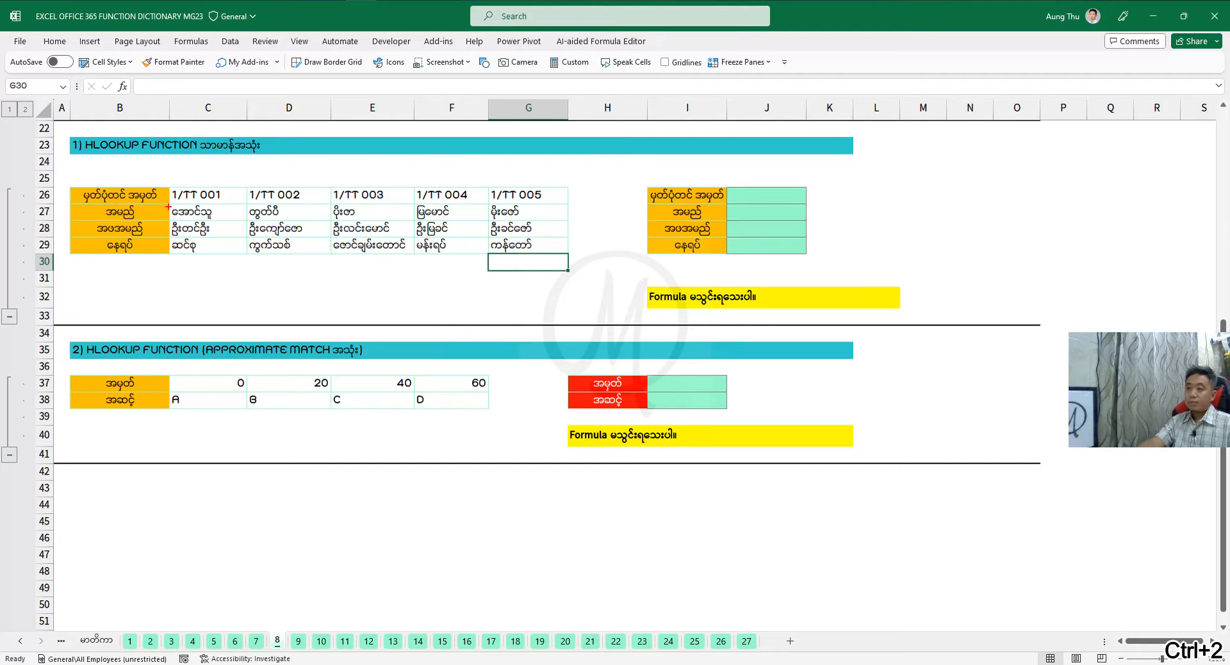
pyautogui.moveTo(62, 168)
pyautogui.mouseDown()
pyautogui.moveTo(86, 212)
pyautogui.moveTo(195, 259)
pyautogui.moveTo(596, 285)
pyautogui.mouseUp()
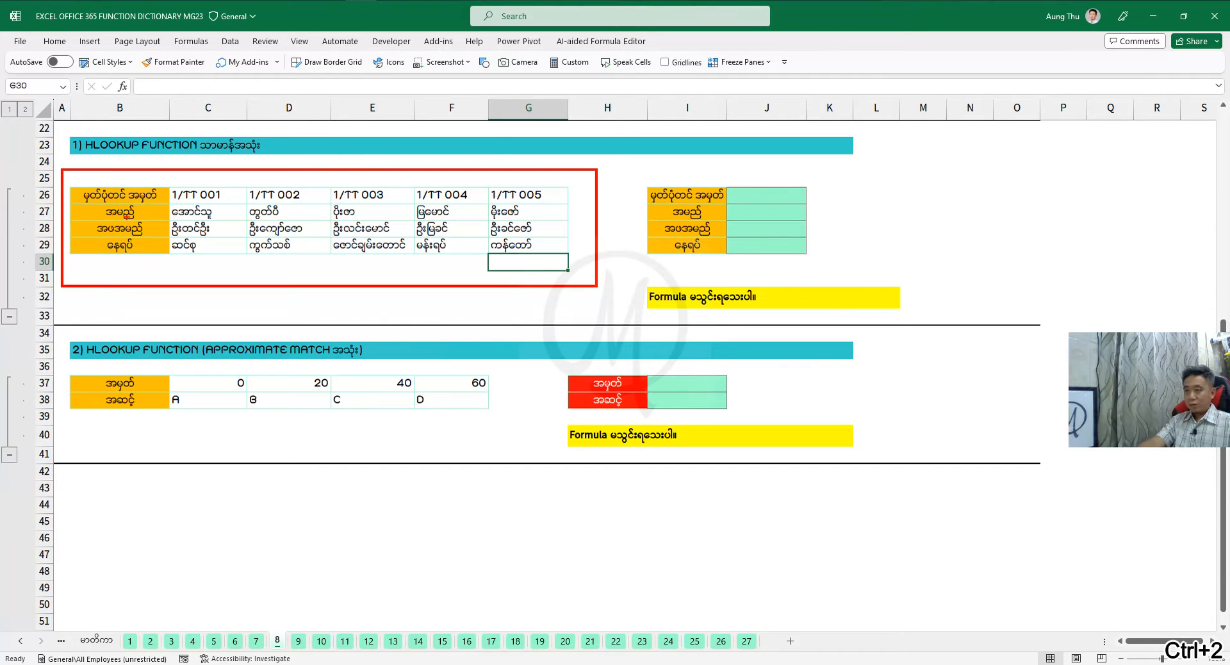
pyautogui.moveTo(154, 254); pyautogui.dragTo(161, 333)
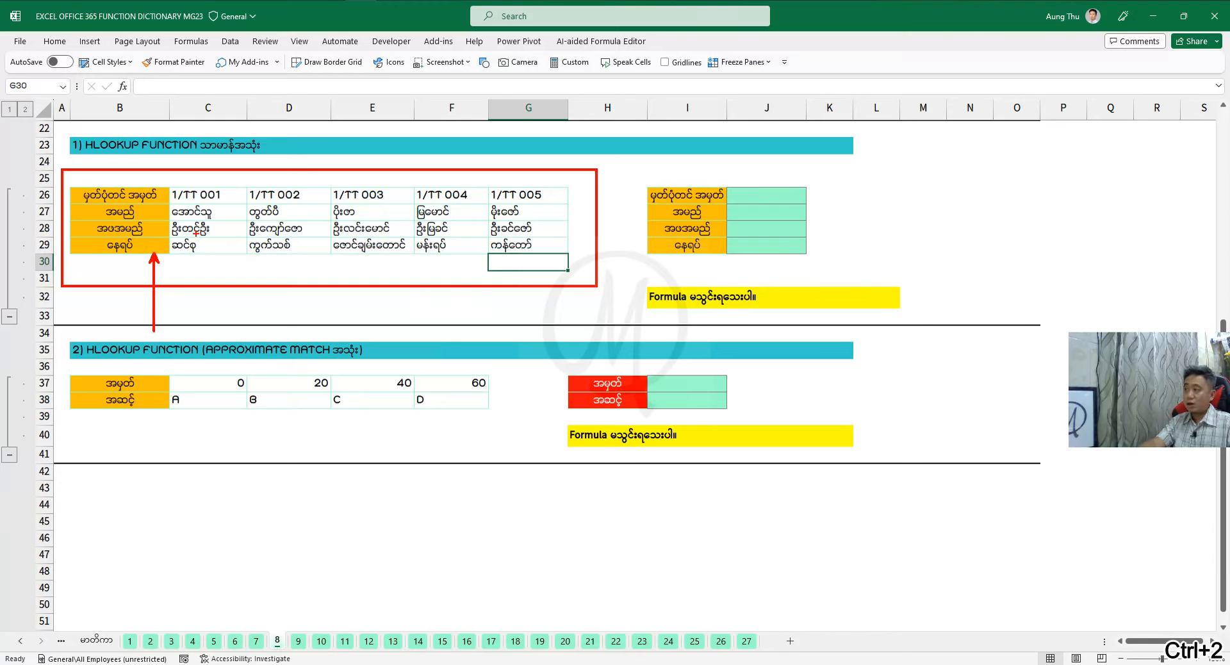
pyautogui.press('Escape')
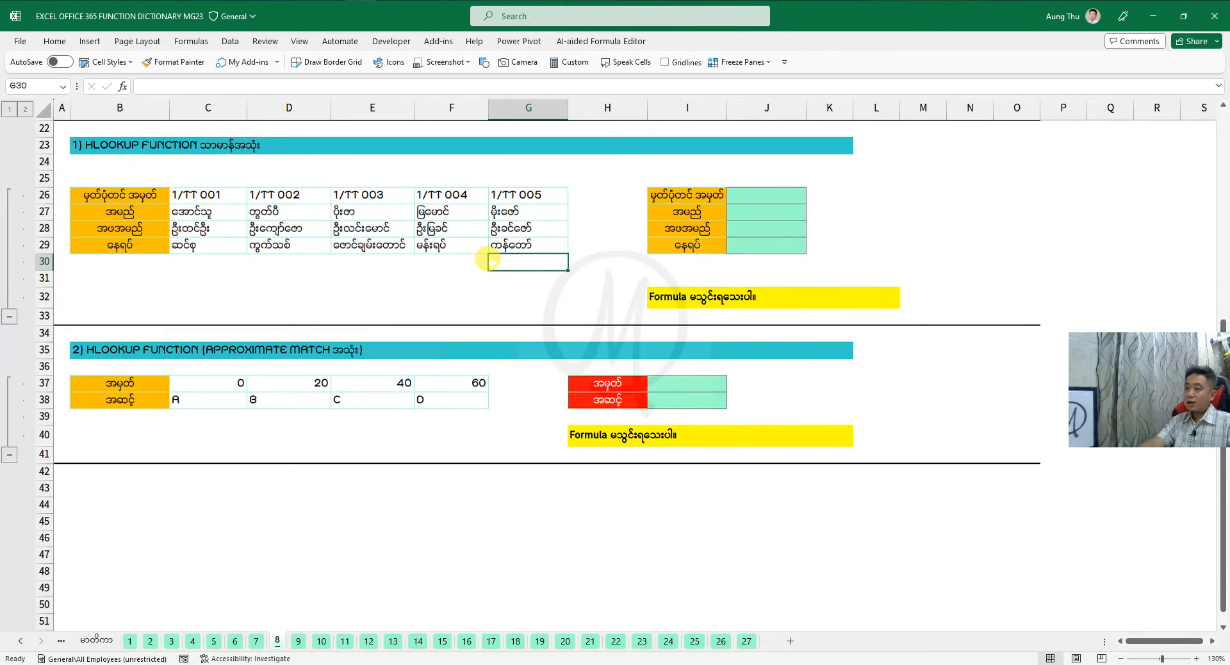
# Enter the first record's registration number as the lookup value in J26, and select J27 for the name lookup
pyautogui.click(741, 196)
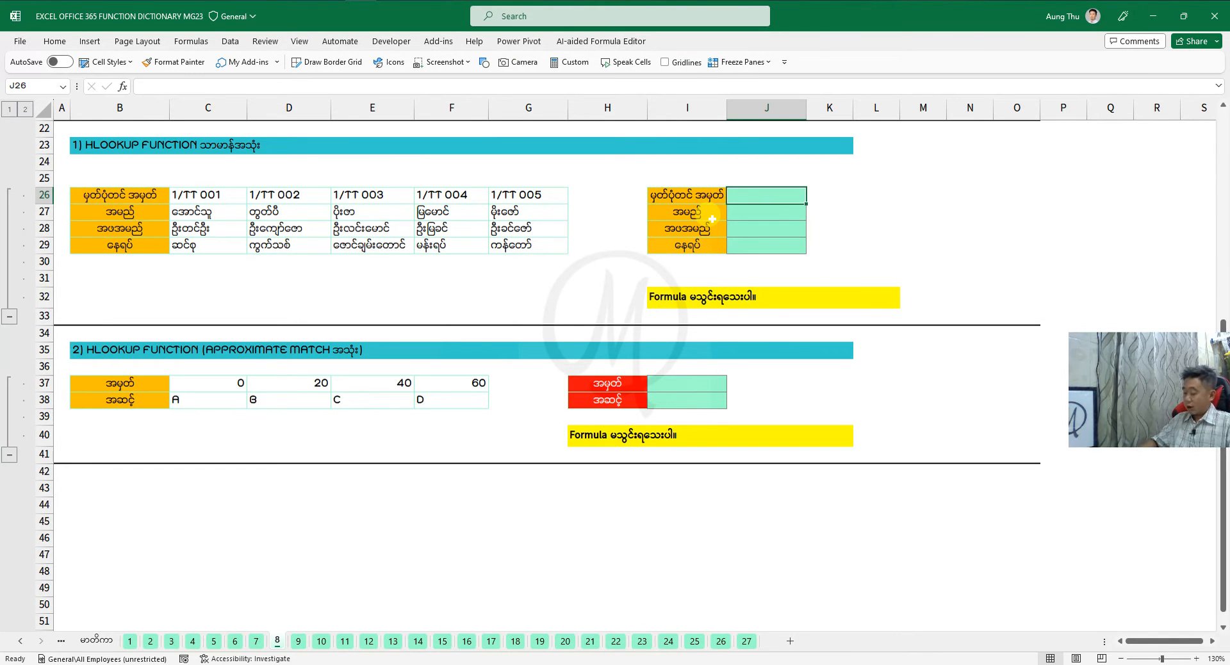
pyautogui.write('1')
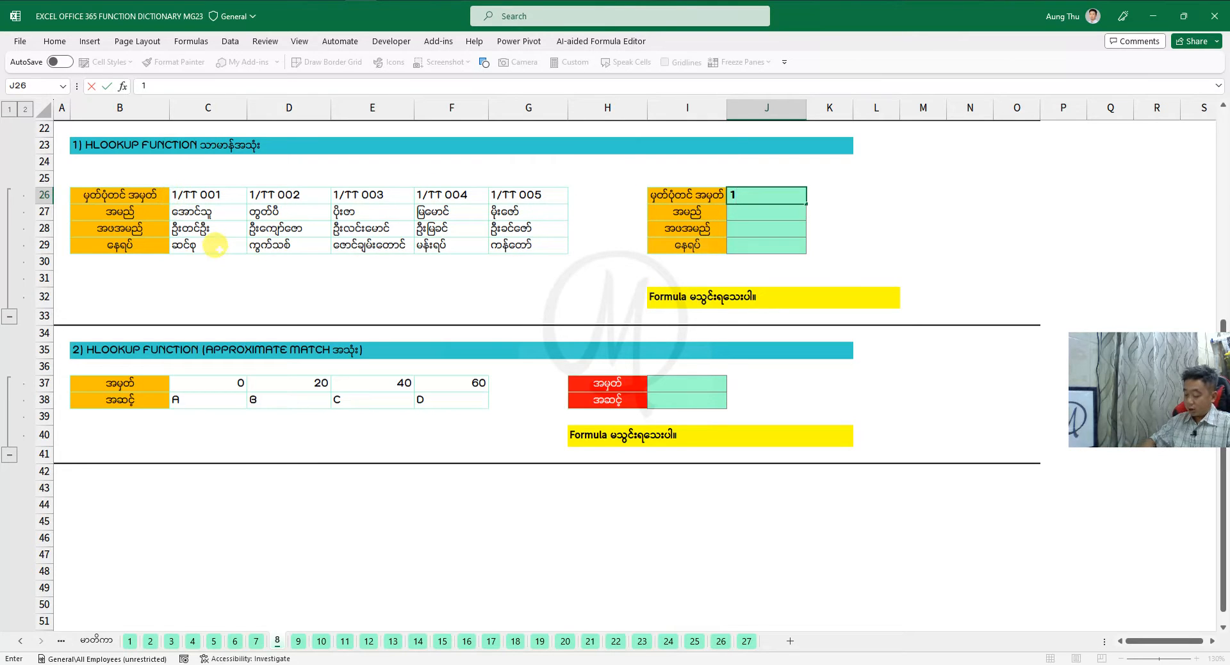
pyautogui.write('/TT')
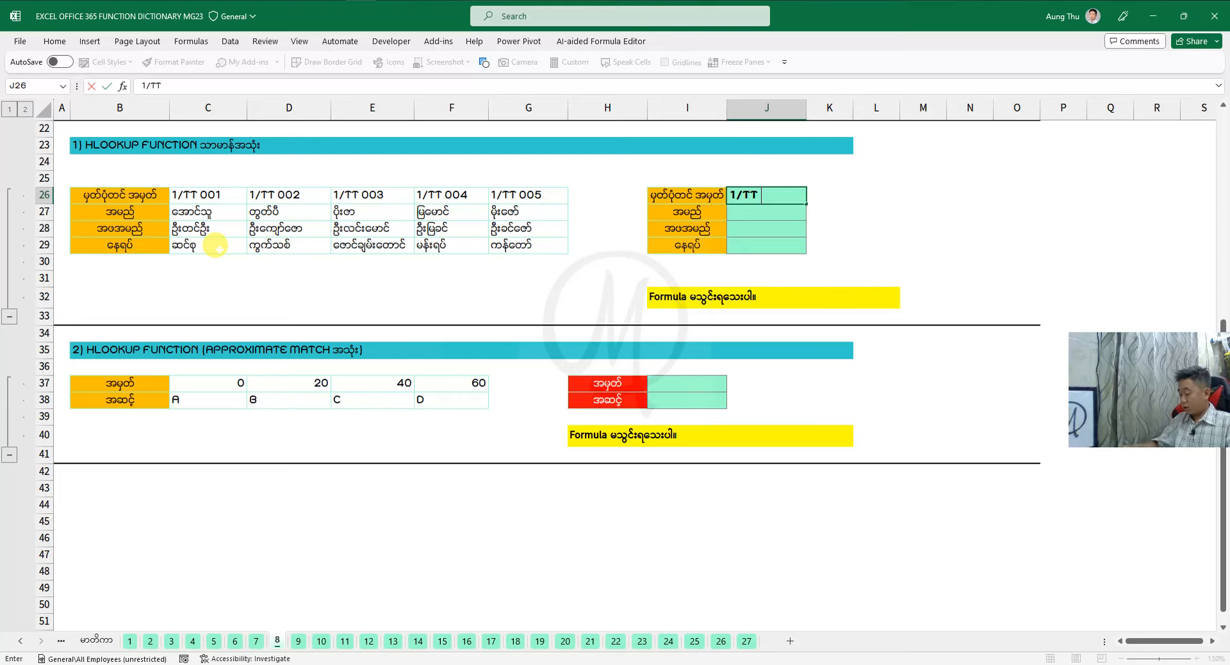
pyautogui.write(' 001')
pyautogui.hotkey('ctrl', 'Return')
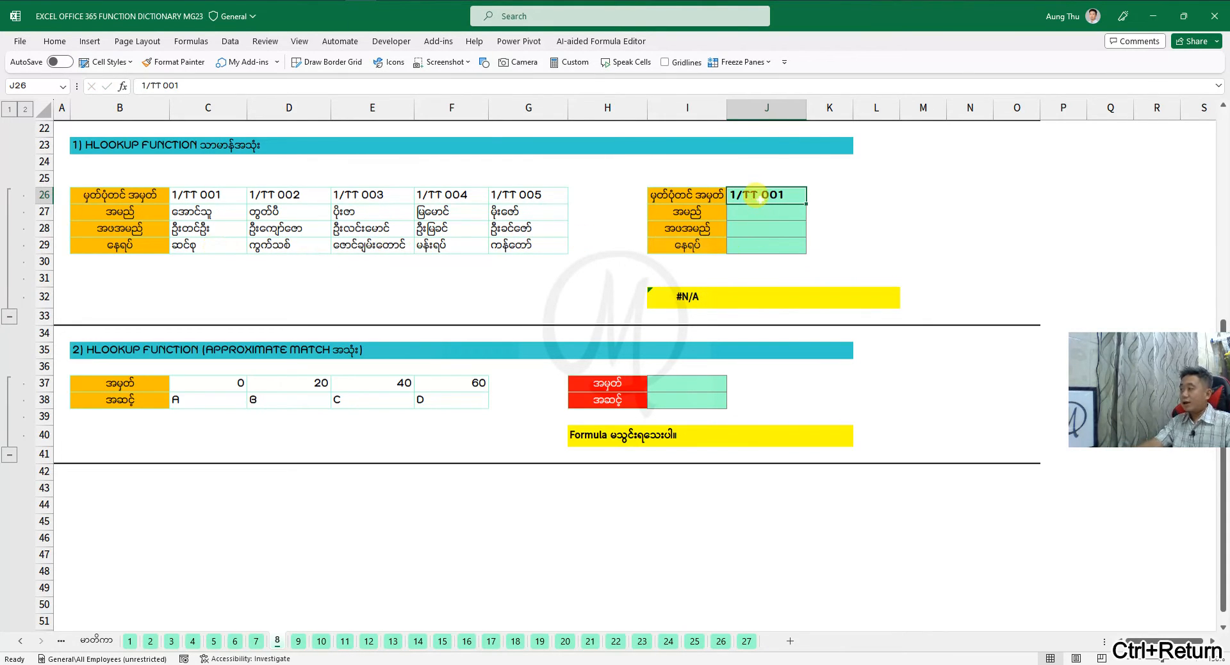
pyautogui.click(760, 212)
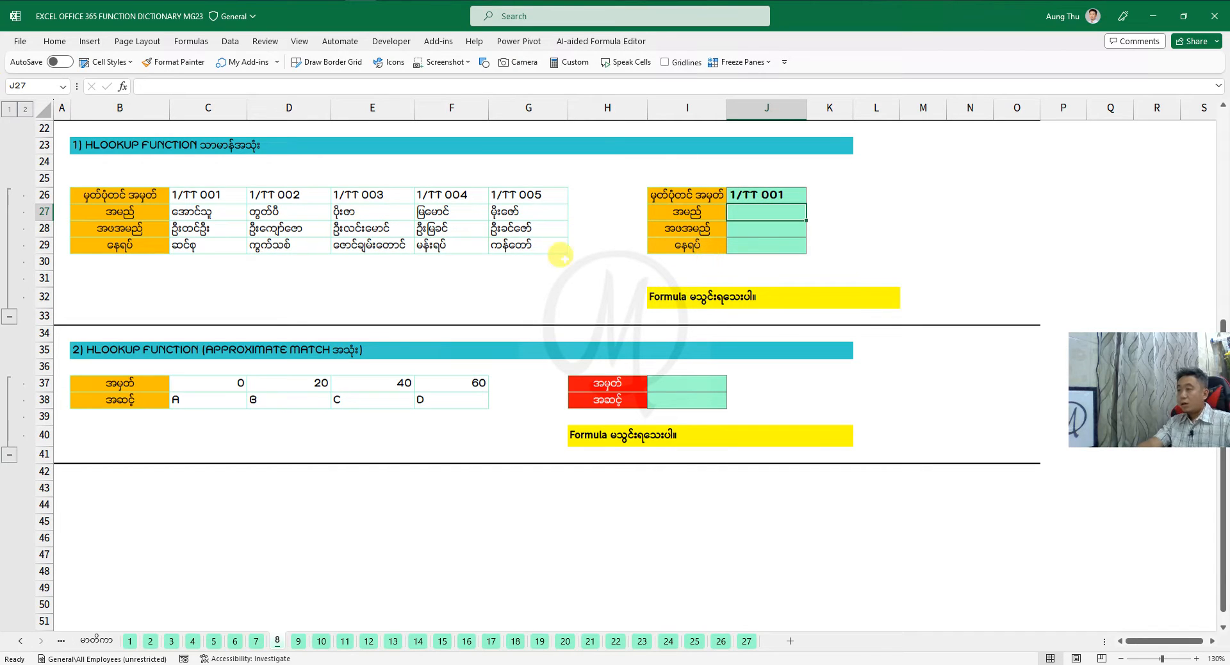
pyautogui.hotkey('ctrl', '2')
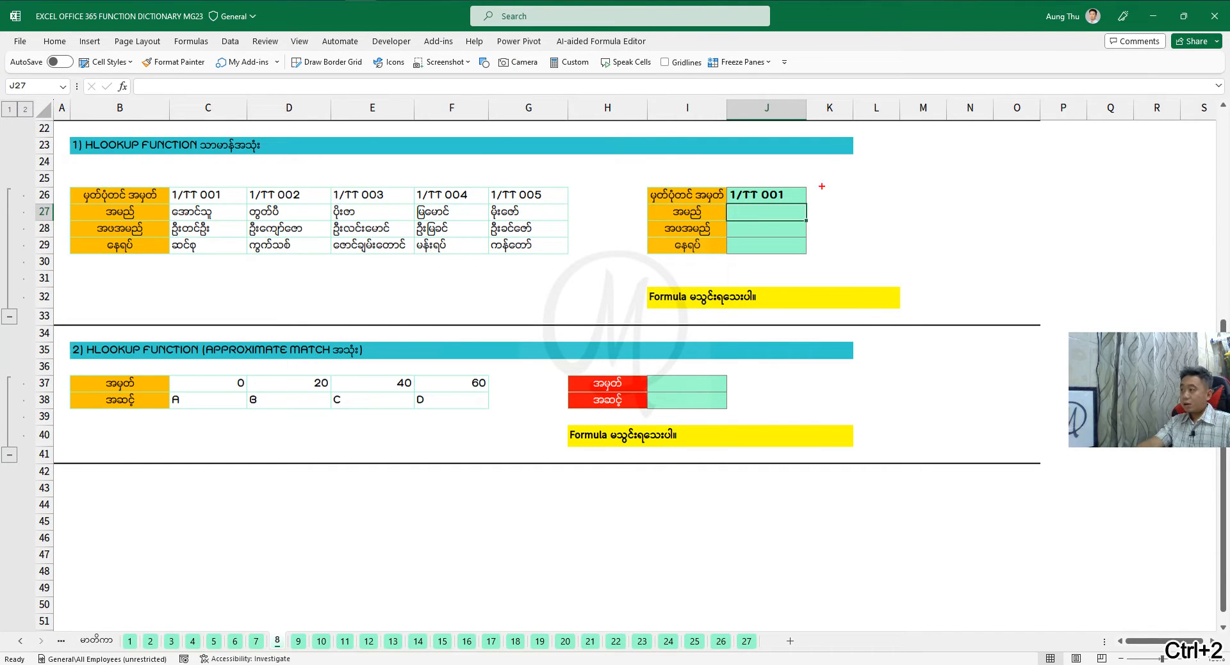
pyautogui.moveTo(843, 146); pyautogui.dragTo(788, 188)
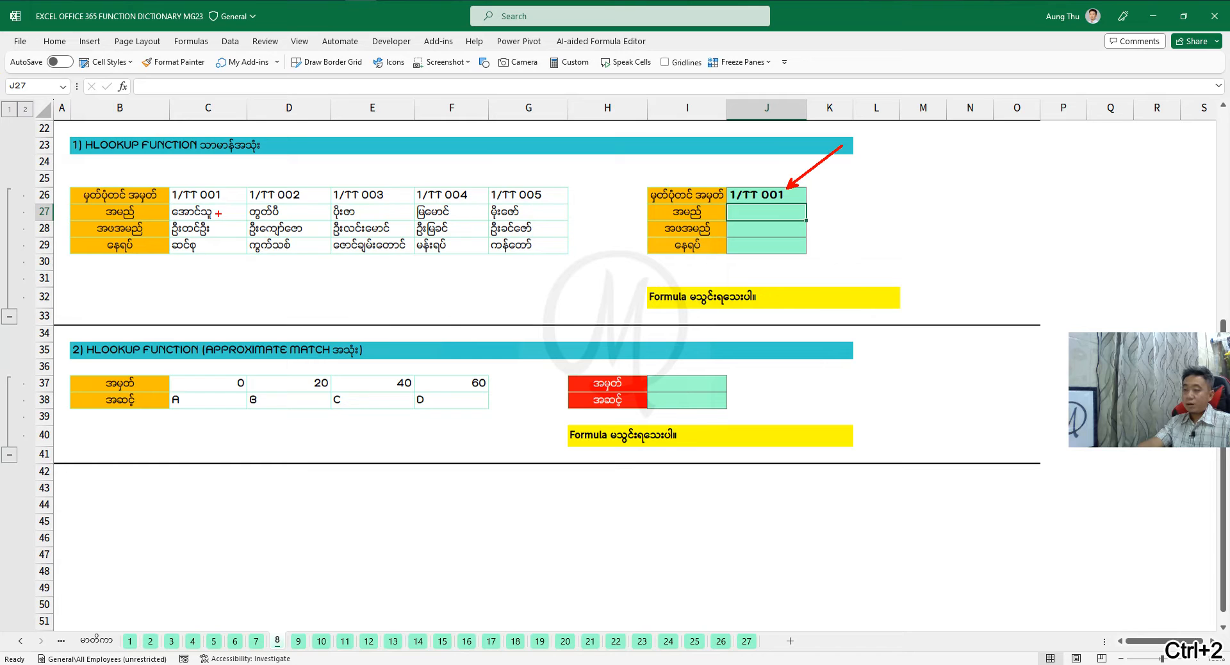
pyautogui.moveTo(271, 214); pyautogui.dragTo(218, 213)
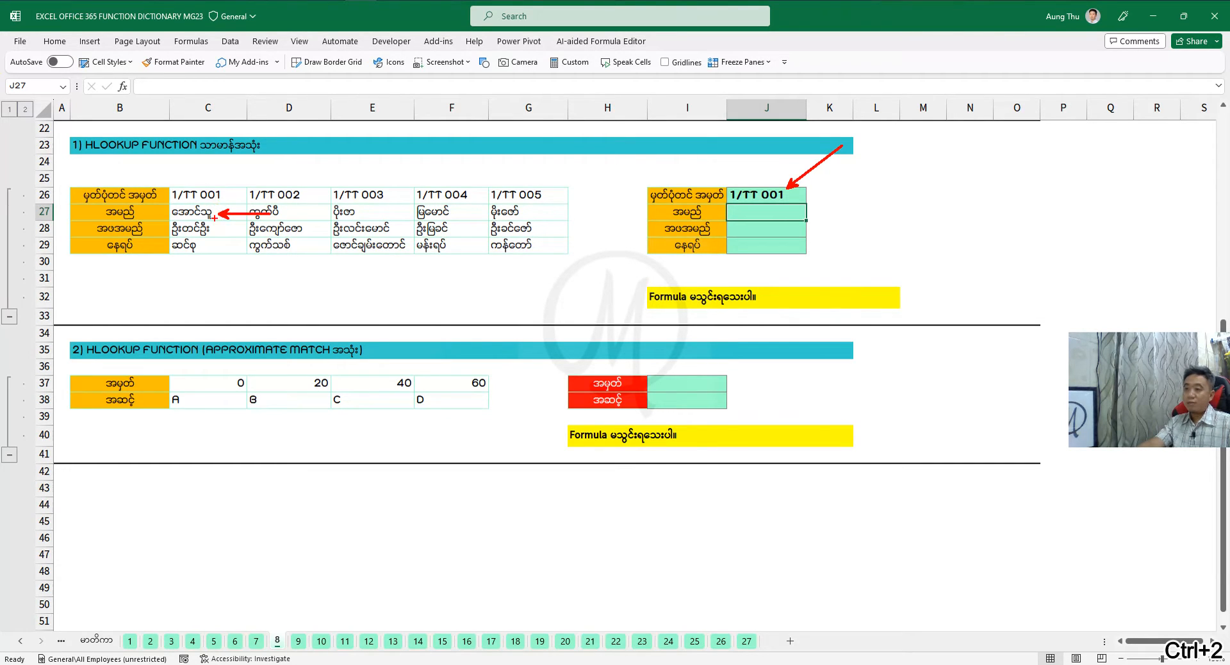
pyautogui.moveTo(302, 228)
pyautogui.mouseDown()
pyautogui.moveTo(217, 228)
pyautogui.moveTo(213, 246)
pyautogui.mouseUp()
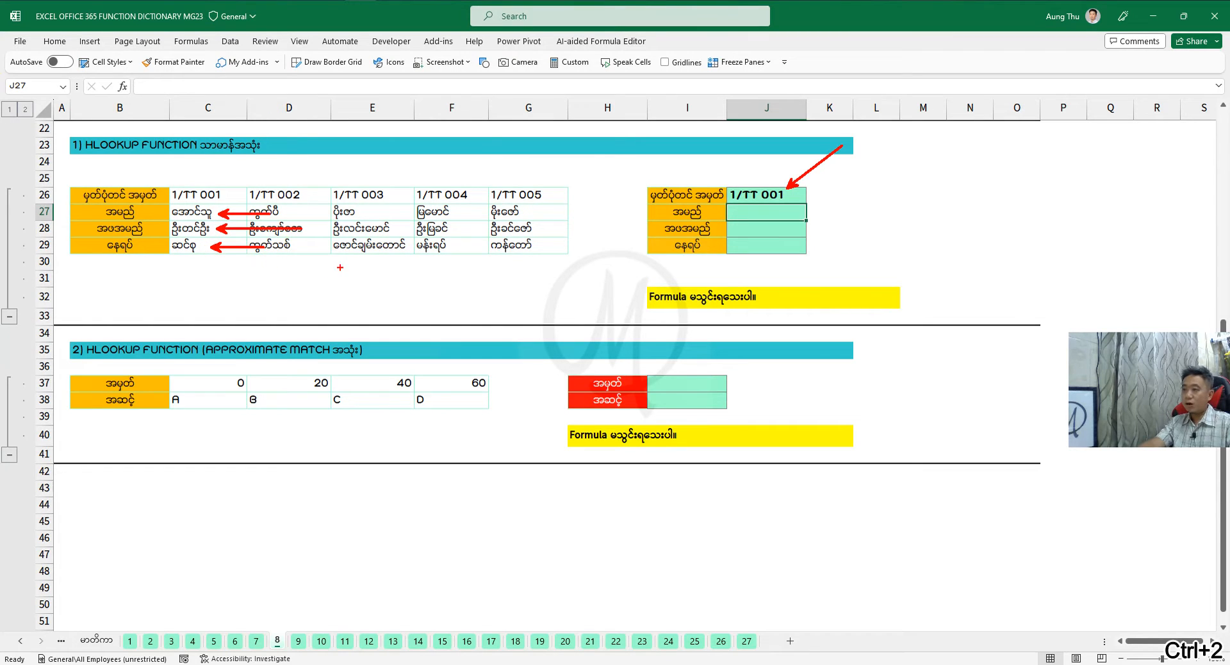
pyautogui.moveTo(898, 211)
pyautogui.mouseDown()
pyautogui.moveTo(810, 210)
pyautogui.moveTo(817, 233)
pyautogui.moveTo(905, 232)
pyautogui.mouseUp()
pyautogui.moveTo(814, 257); pyautogui.dragTo(888, 257)
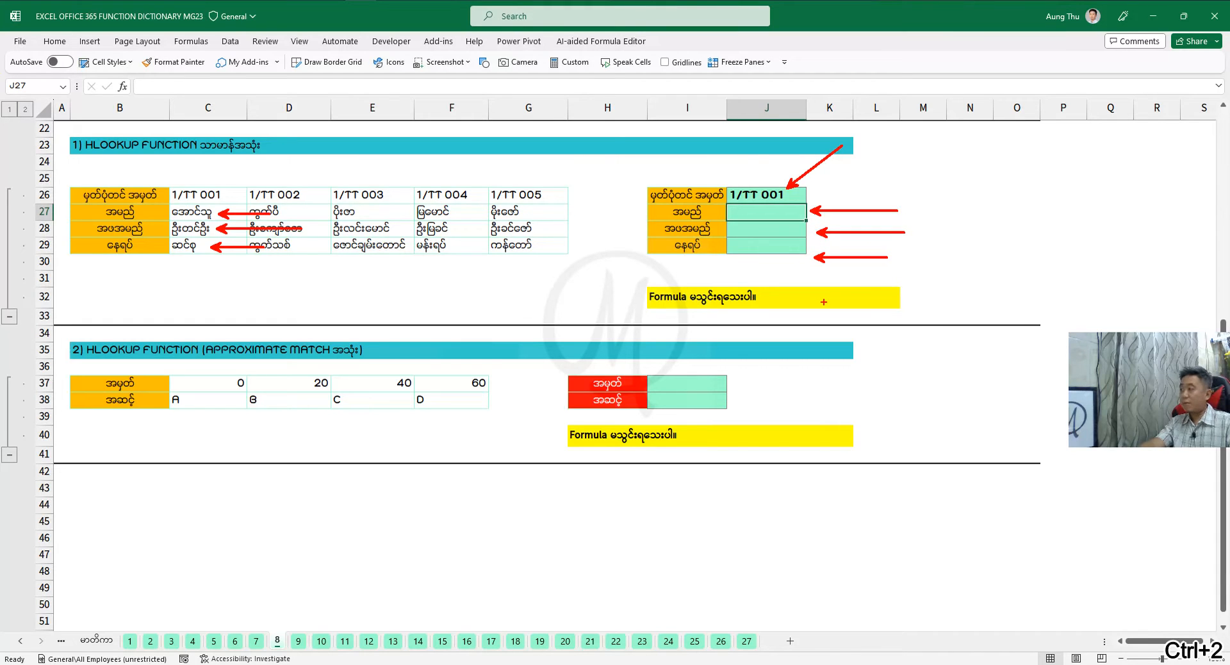
pyautogui.press('Escape')
pyautogui.hotkey('ctrl', '2')
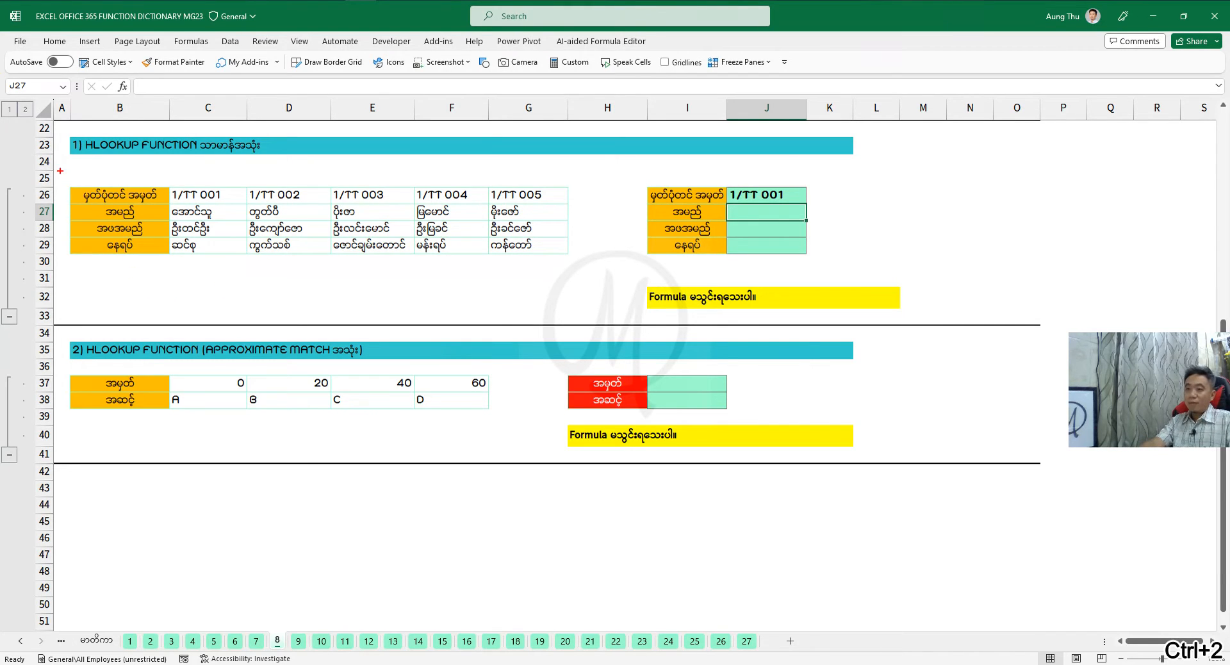
pyautogui.moveTo(61, 171)
pyautogui.mouseDown()
pyautogui.moveTo(132, 241)
pyautogui.moveTo(310, 282)
pyautogui.moveTo(569, 288)
pyautogui.moveTo(596, 276)
pyautogui.mouseUp()
pyautogui.moveTo(380, 320)
pyautogui.mouseDown()
pyautogui.moveTo(382, 277)
pyautogui.moveTo(379, 363)
pyautogui.mouseUp()
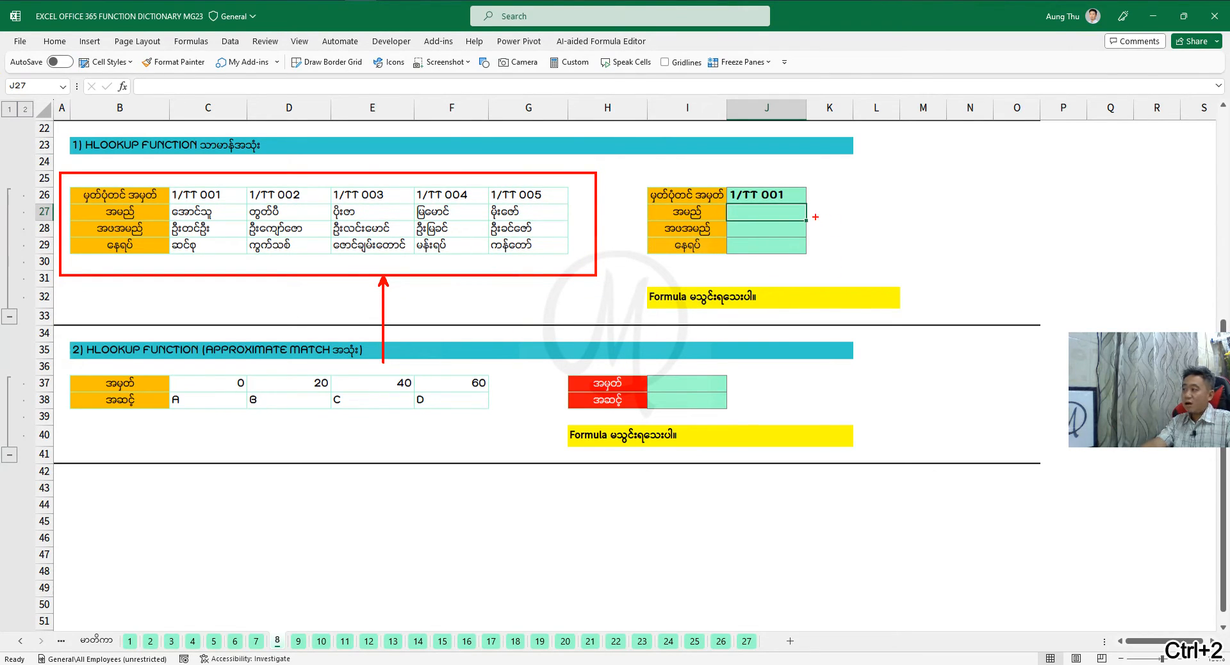
pyautogui.moveTo(816, 217); pyautogui.dragTo(882, 214)
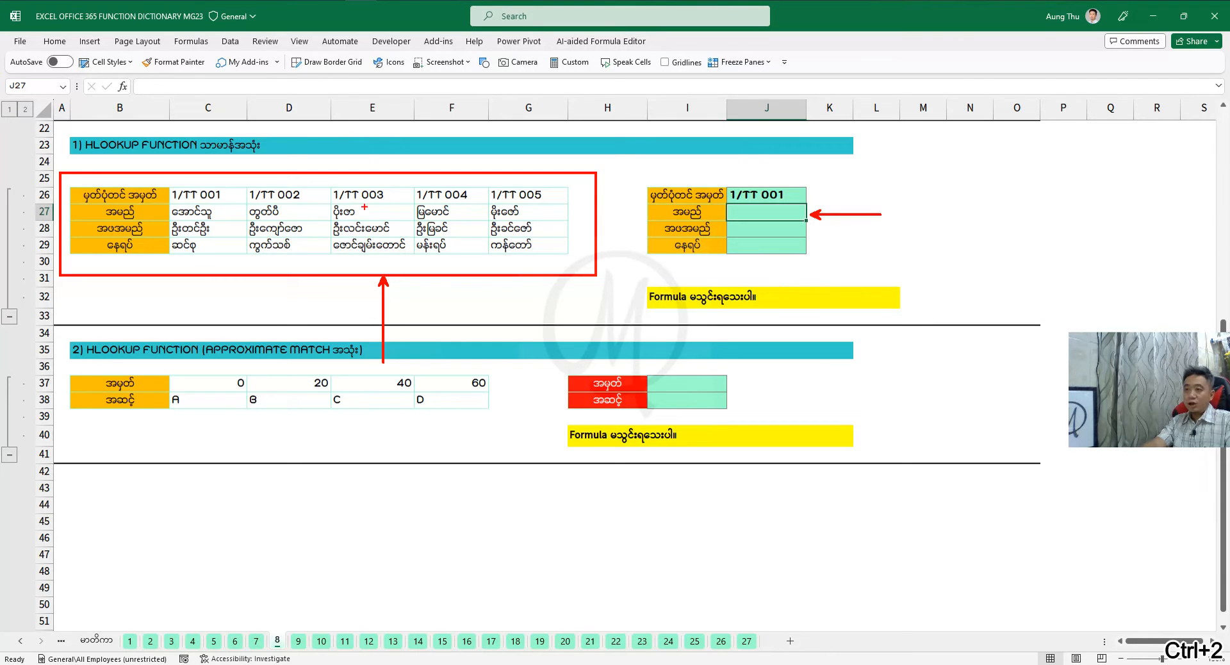
pyautogui.moveTo(57, 126)
pyautogui.mouseDown()
pyautogui.moveTo(96, 151)
pyautogui.moveTo(292, 168)
pyautogui.mouseUp()
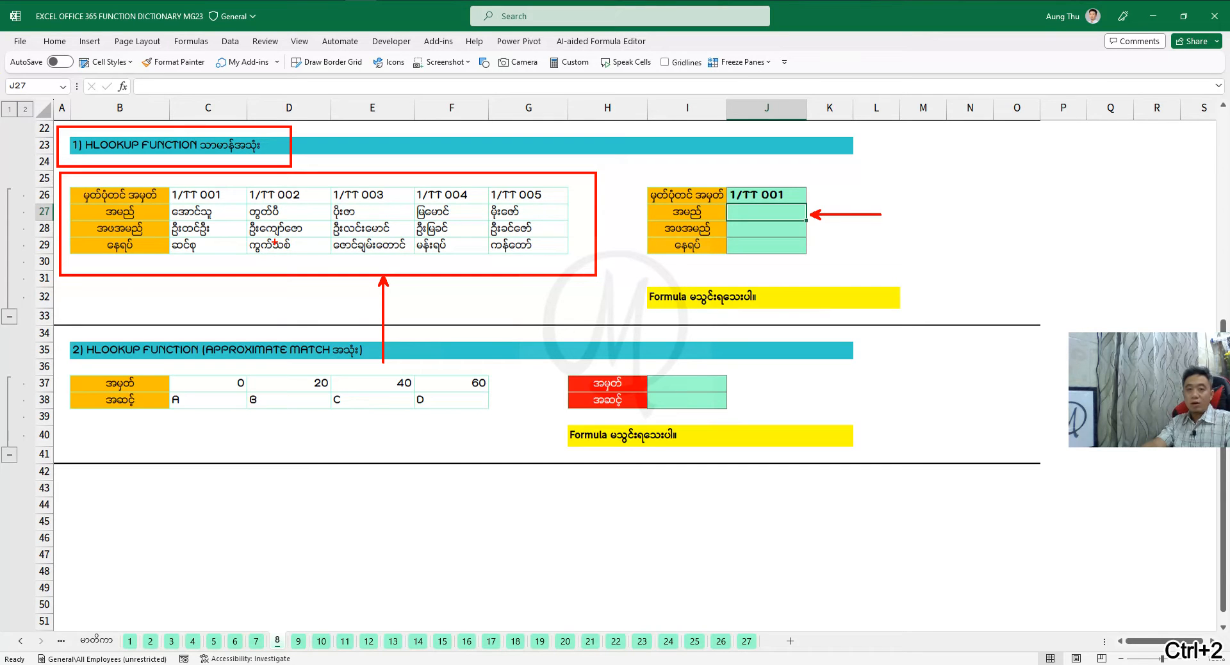
pyautogui.press('Escape')
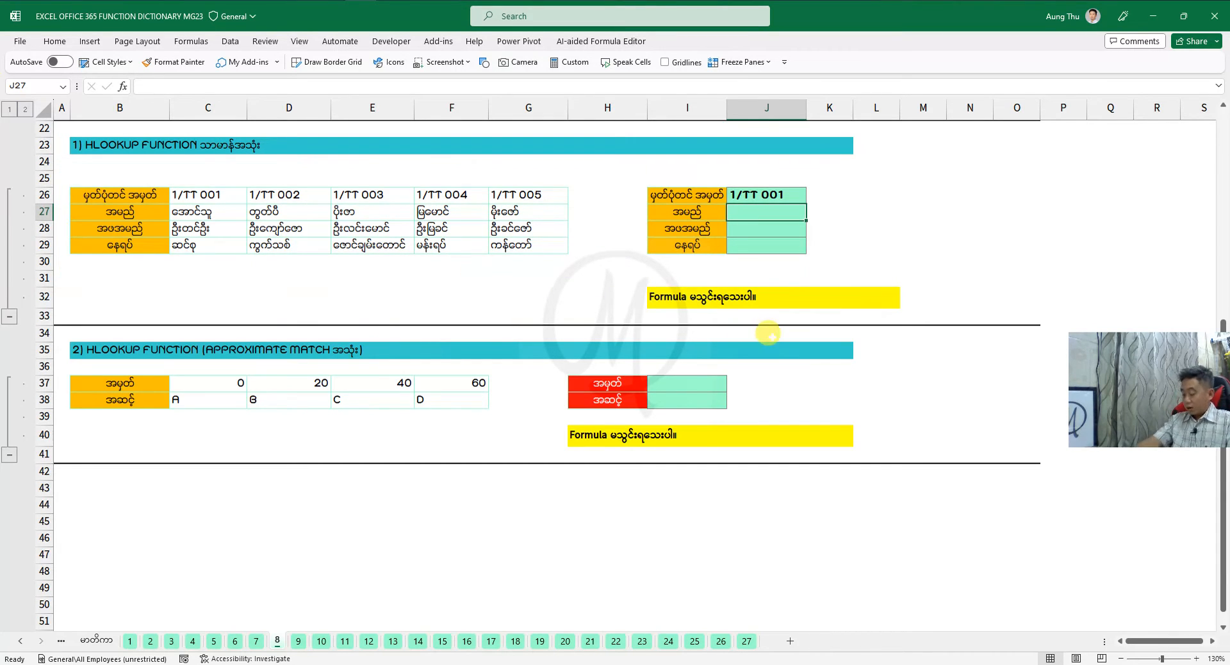
# Start an HLOOKUP formula in J27 with the absolute reference $J$26 as its lookup value
pyautogui.write('=hl')
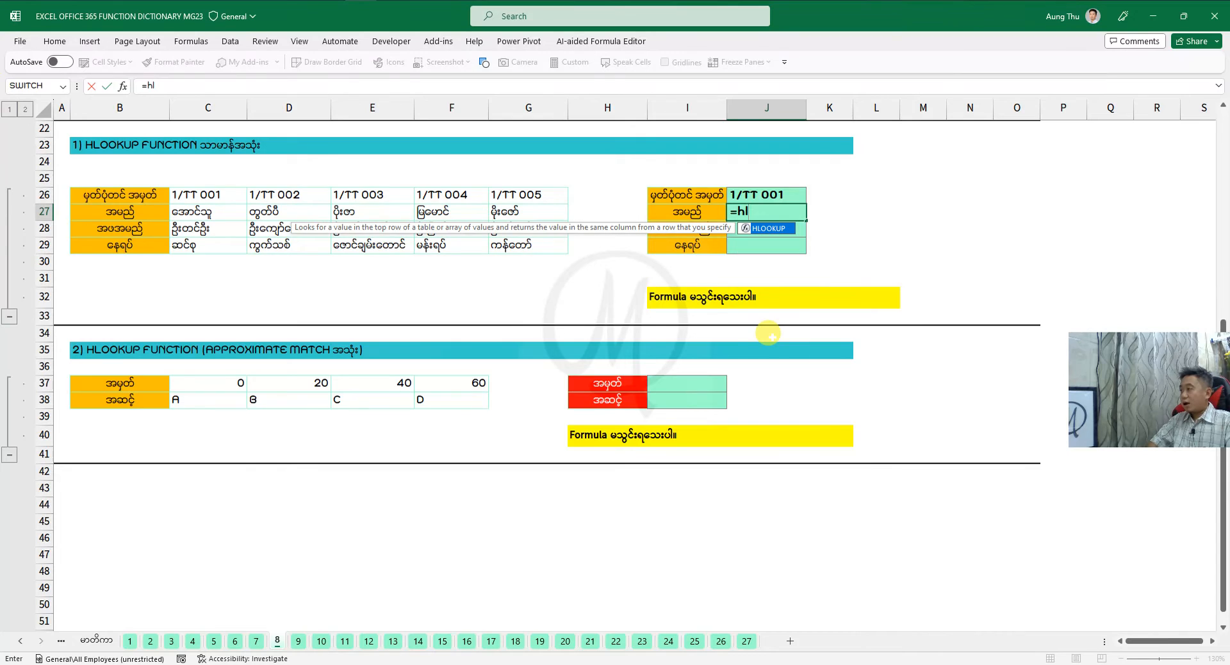
pyautogui.press('Tab')
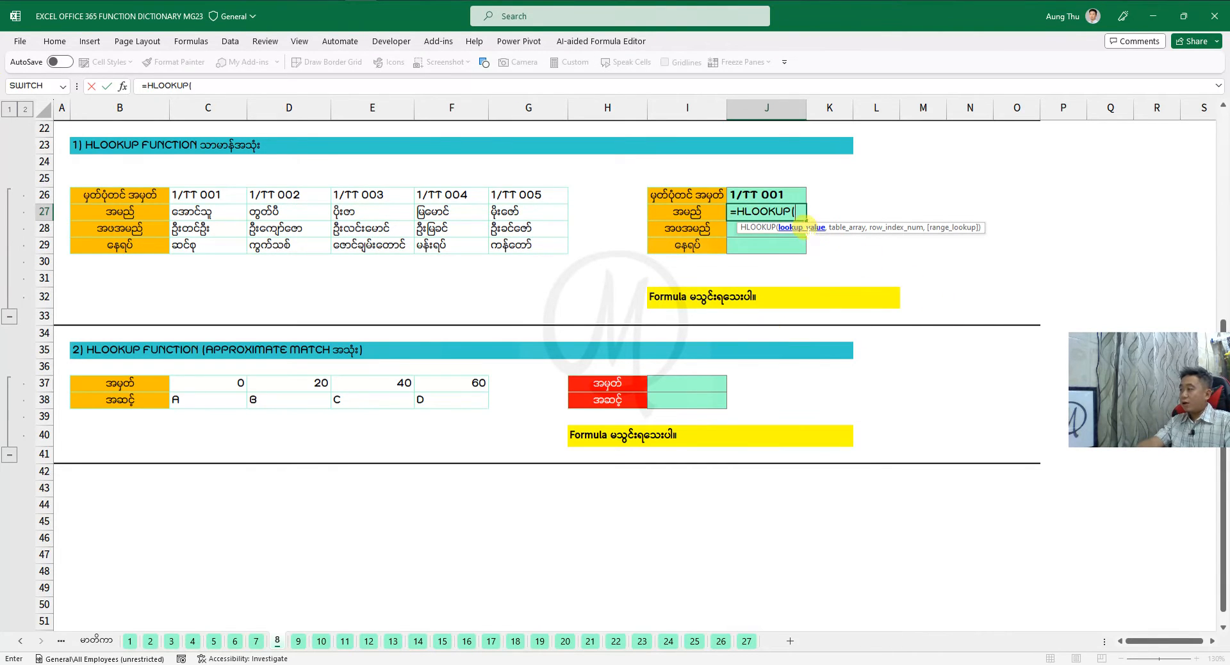
pyautogui.click(788, 196)
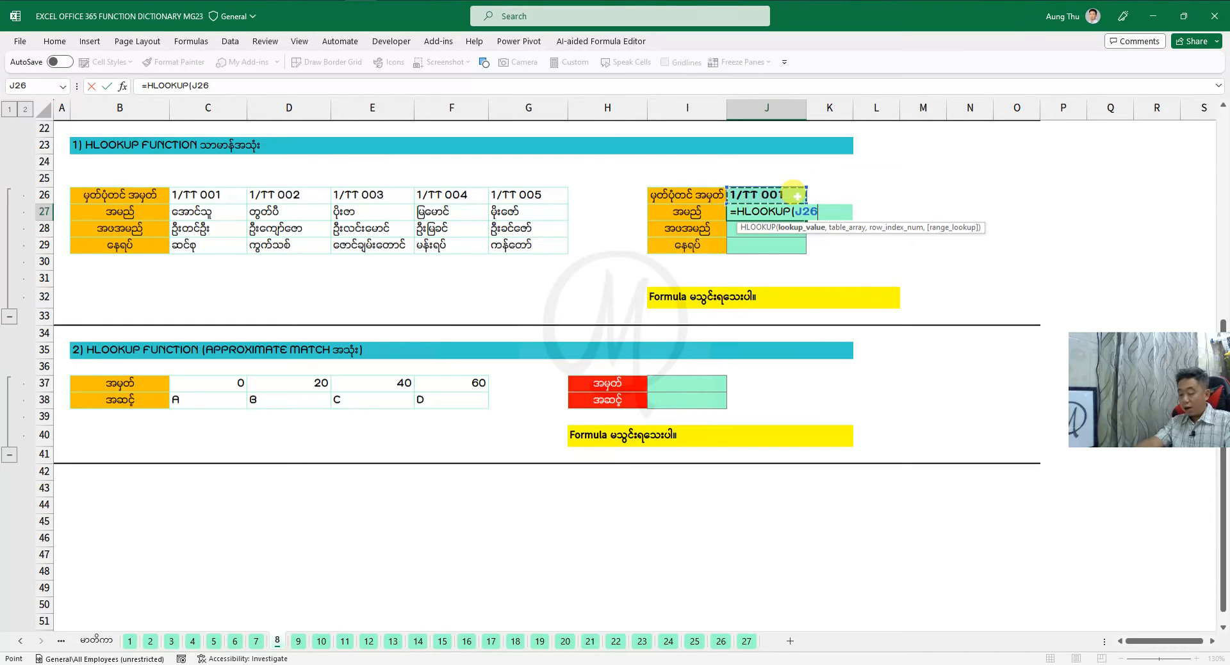
pyautogui.press('F4')
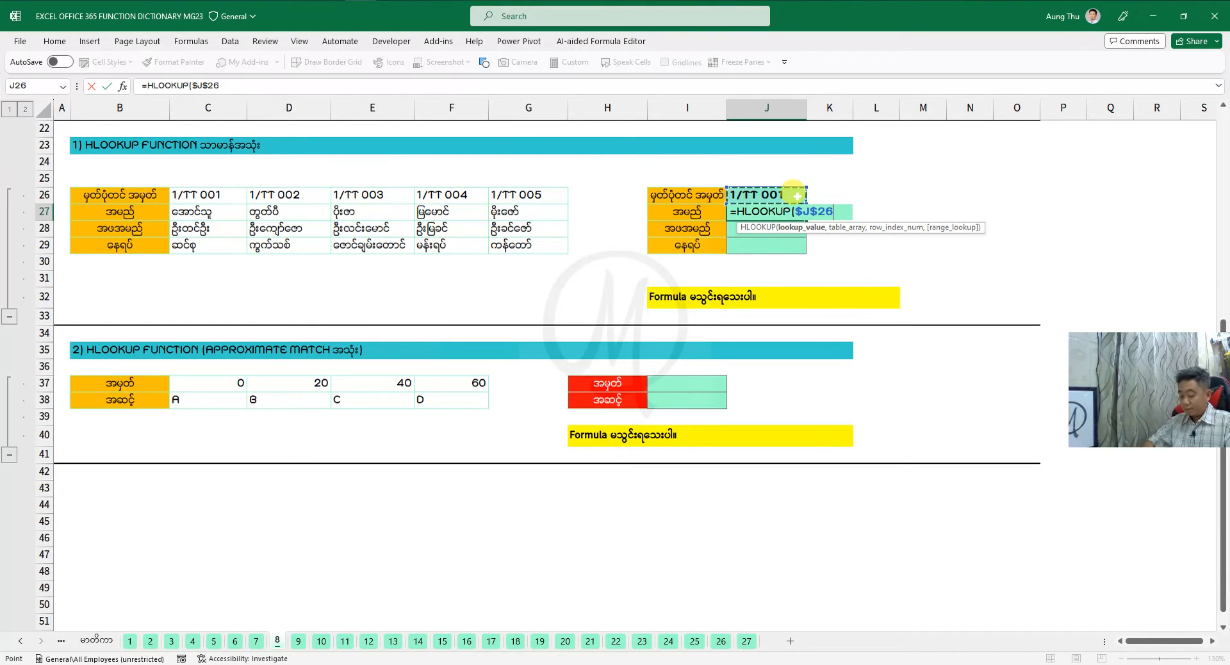
pyautogui.write(',')
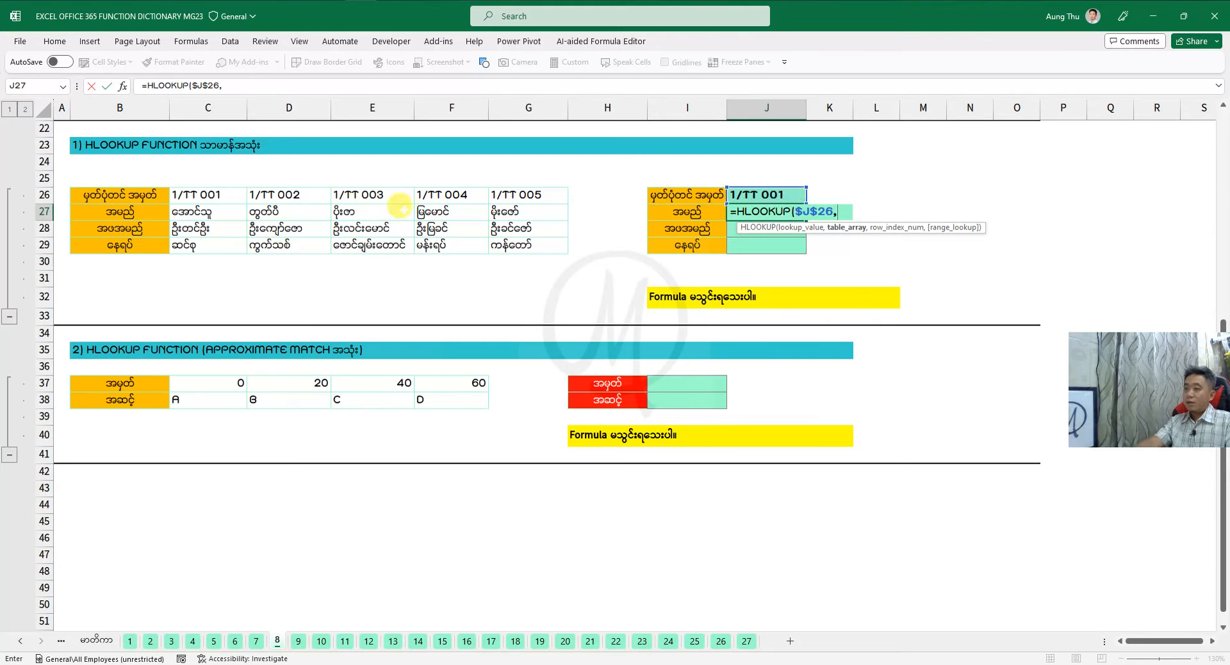
# Set the HLOOKUP table array to the absolute range $C$26:$G$29
pyautogui.moveTo(196, 194); pyautogui.dragTo(538, 247)
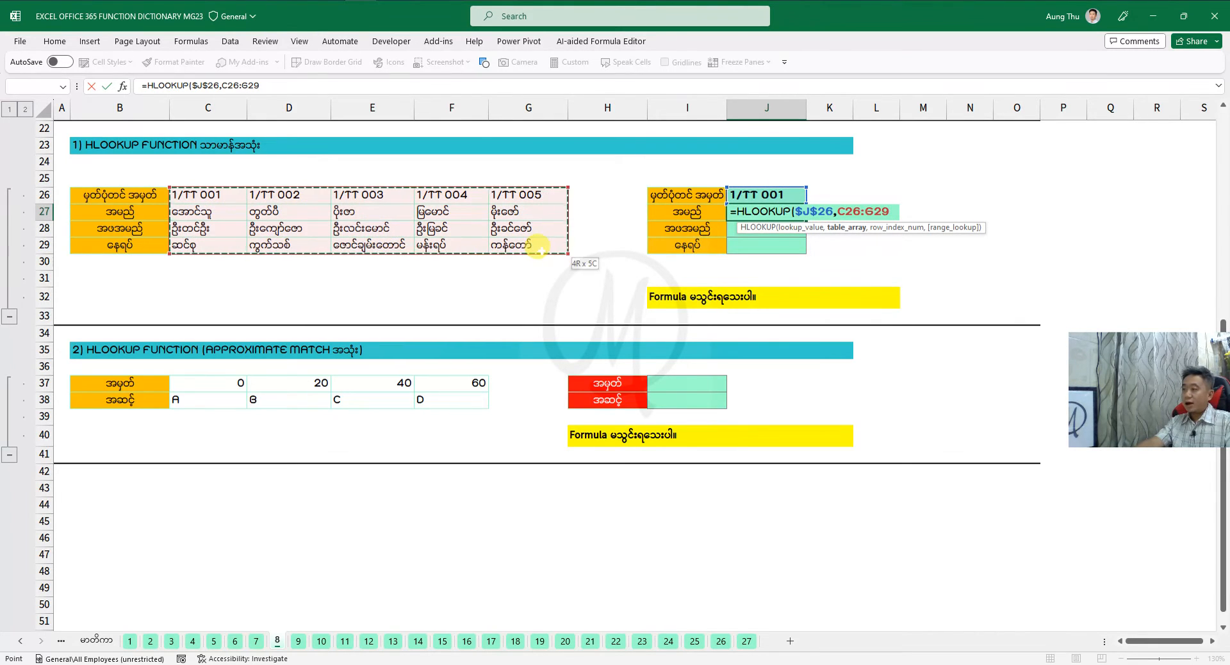
pyautogui.hotkey('ctrl', '2')
pyautogui.moveTo(485, 301)
pyautogui.mouseDown()
pyautogui.moveTo(486, 258)
pyautogui.moveTo(486, 311)
pyautogui.mouseUp()
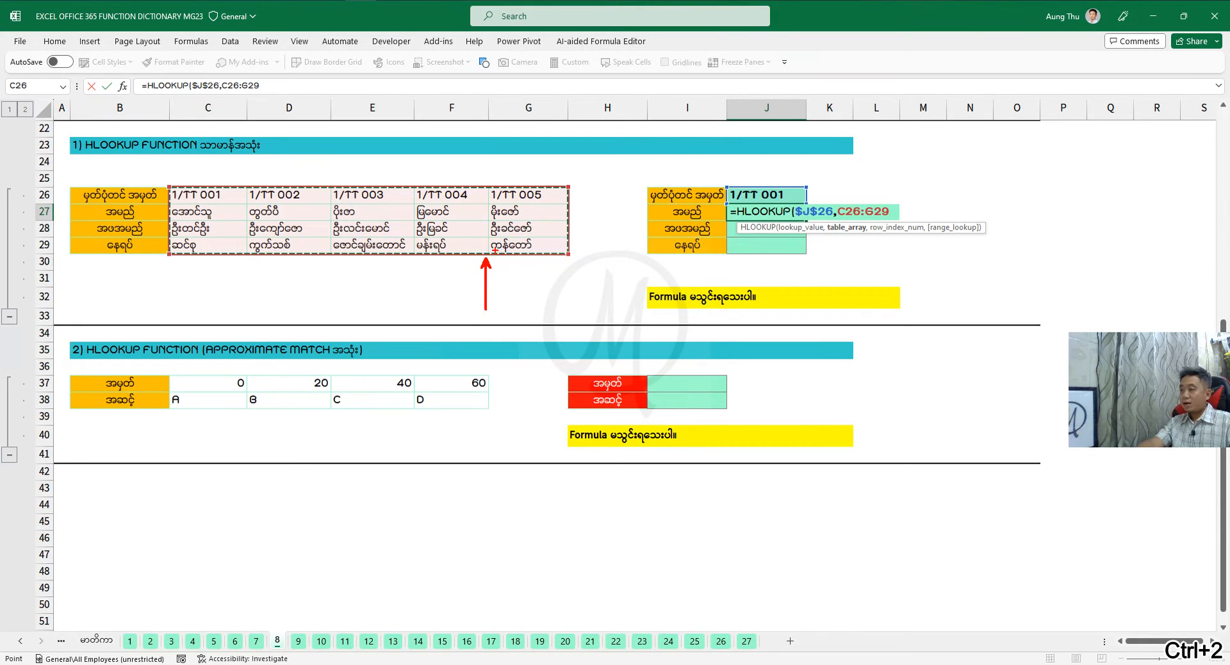
pyautogui.press('Escape')
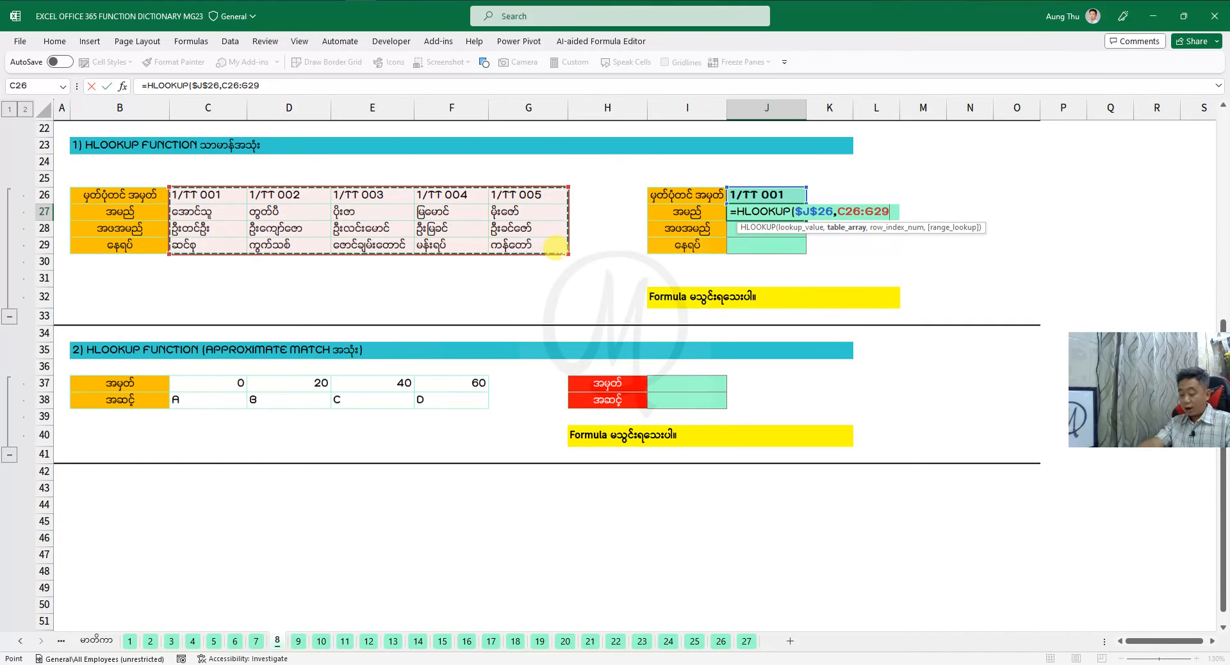
pyautogui.press('F4')
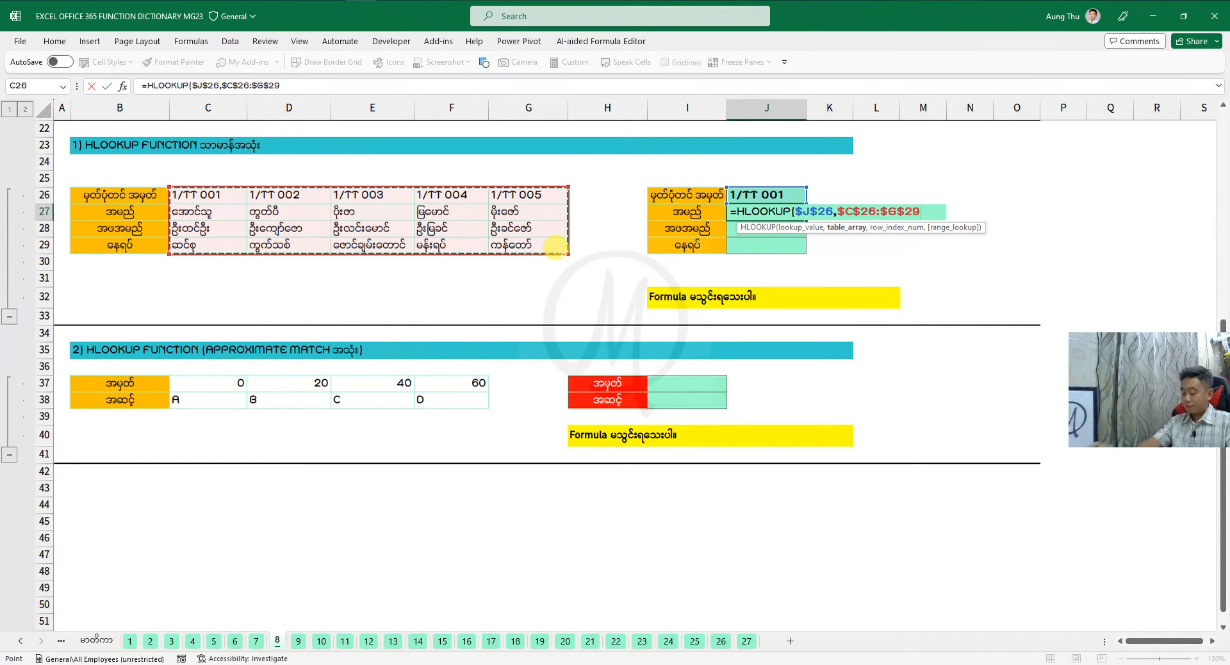
pyautogui.write(',')
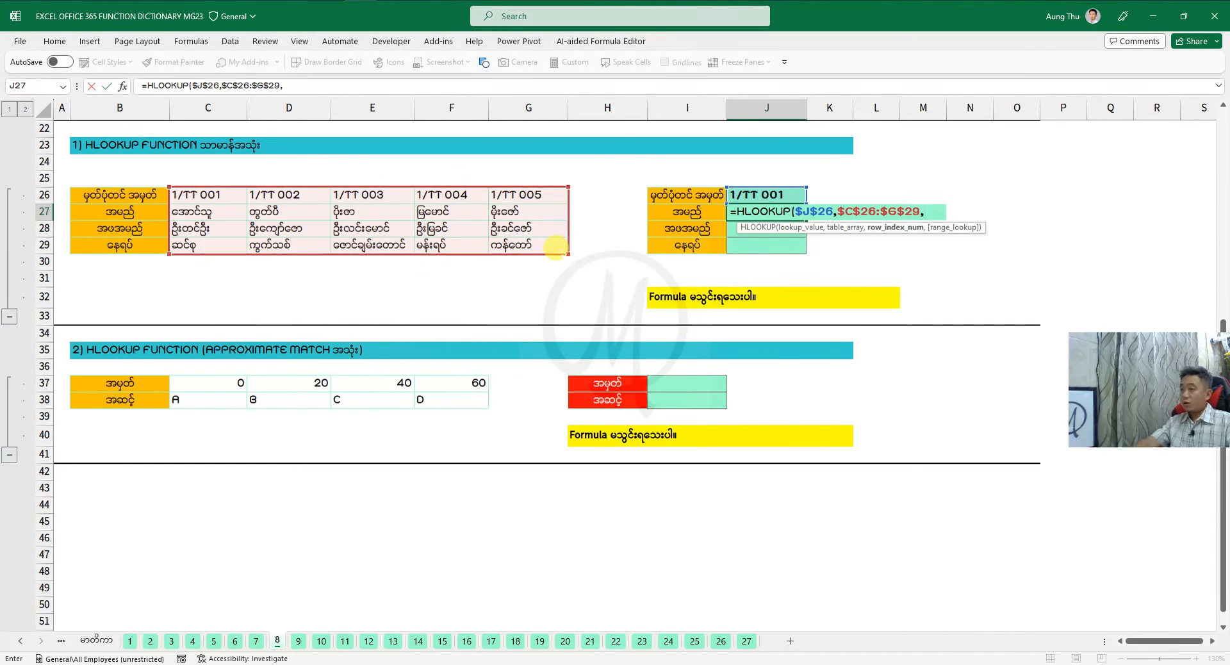
pyautogui.hotkey('ctrl', '2')
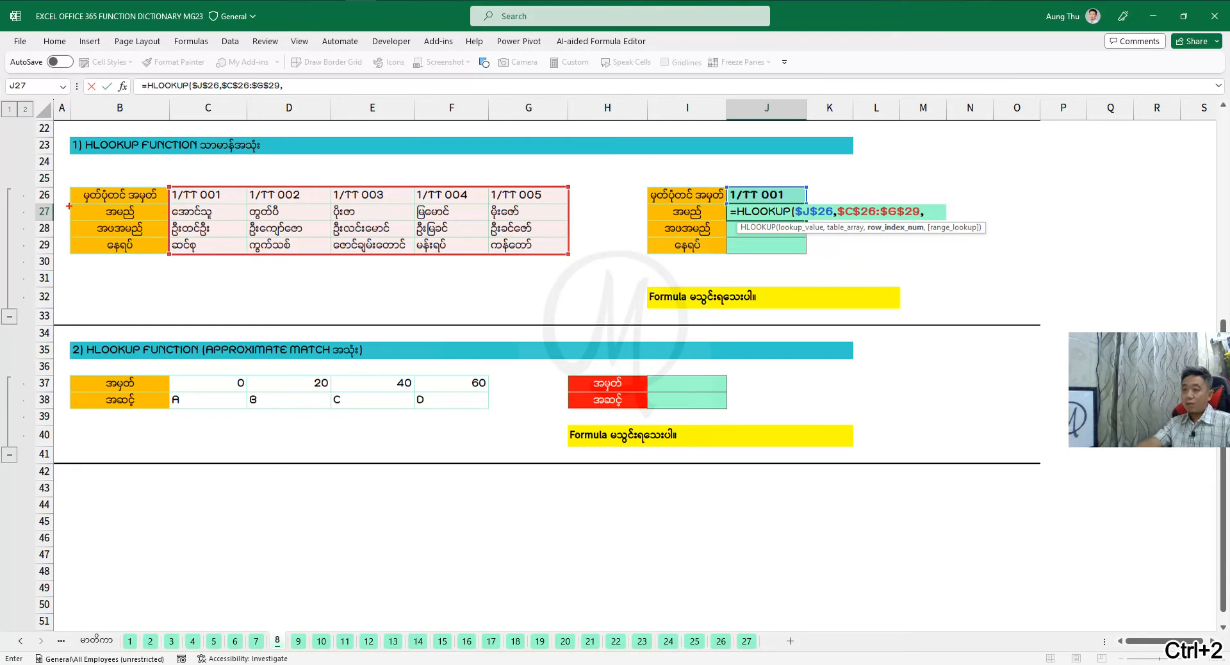
pyautogui.moveTo(60, 199)
pyautogui.mouseDown()
pyautogui.moveTo(142, 227)
pyautogui.moveTo(581, 222)
pyautogui.mouseUp()
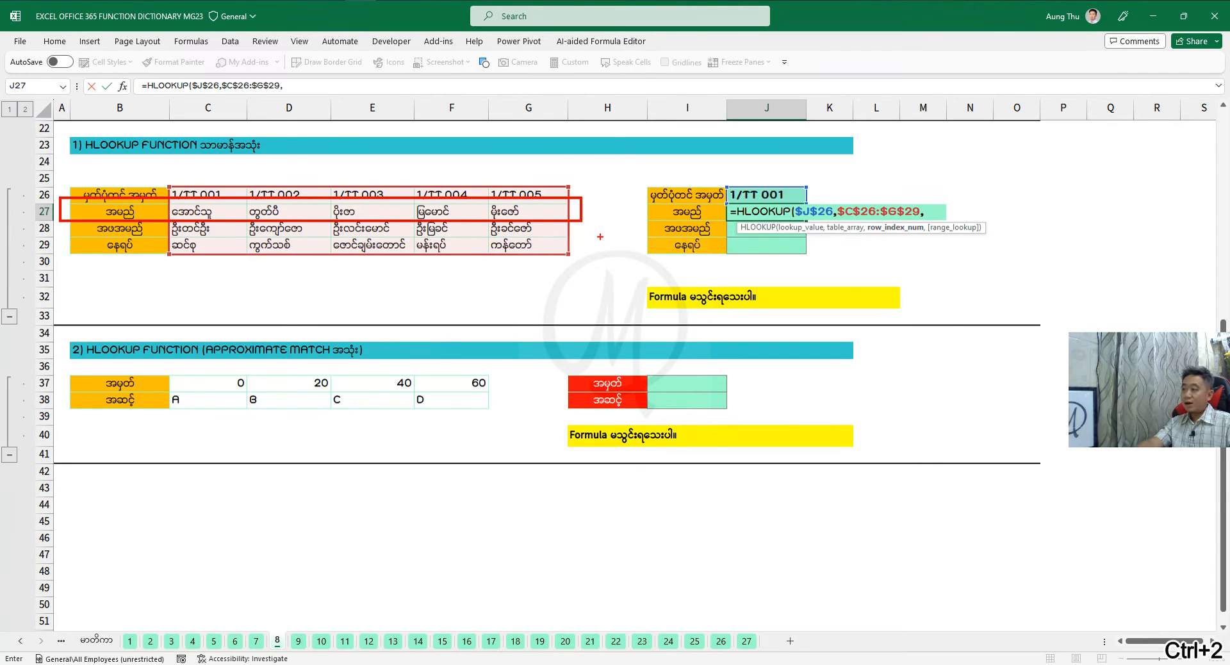
pyautogui.moveTo(586, 235); pyautogui.dragTo(639, 216)
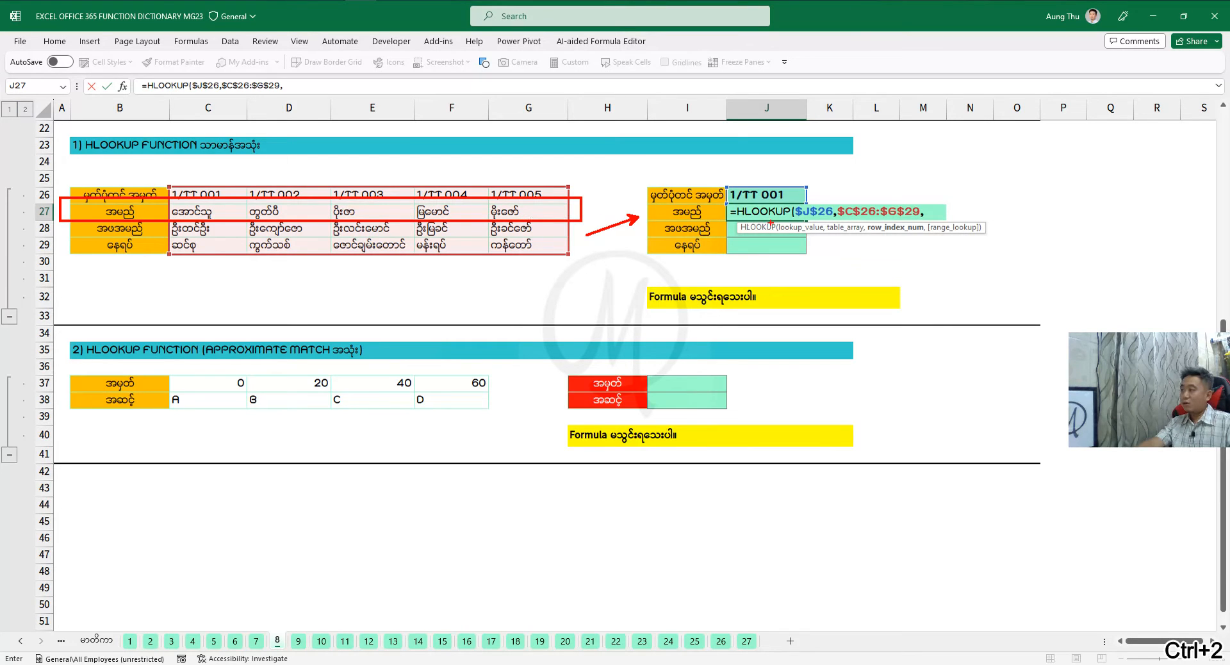
pyautogui.moveTo(893, 232); pyautogui.dragTo(893, 287)
pyautogui.press('Escape')
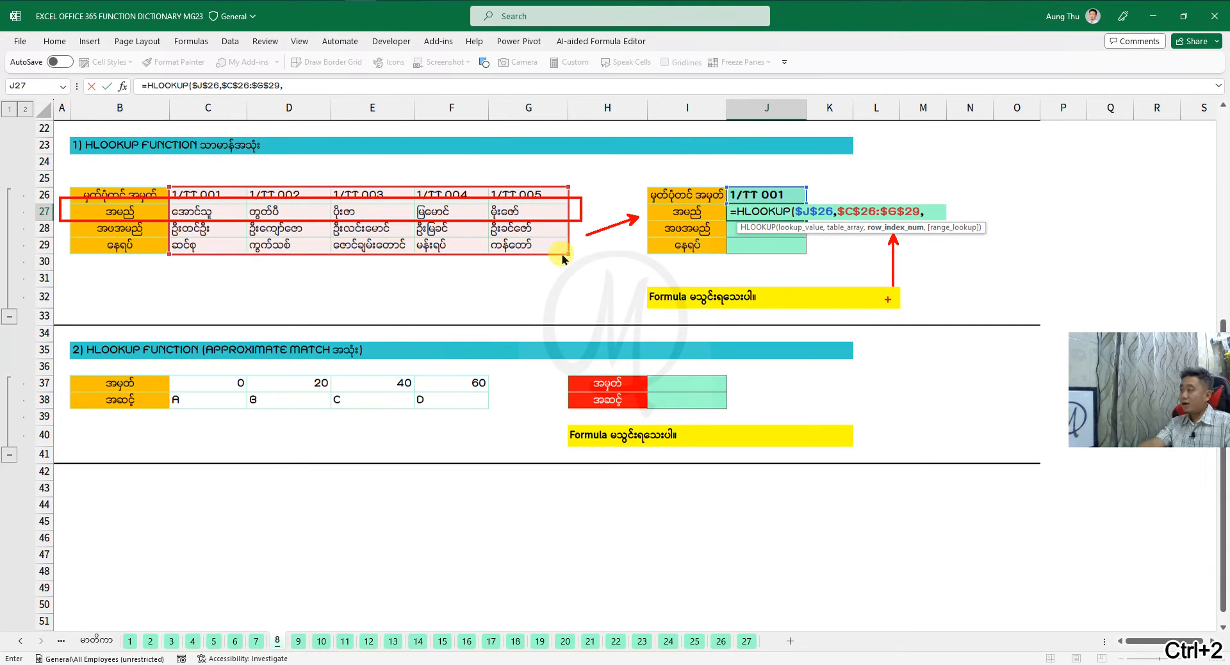
# Set the HLOOKUP row index number to 2 and choose FALSE - Exact match for the range lookup
pyautogui.write('2')
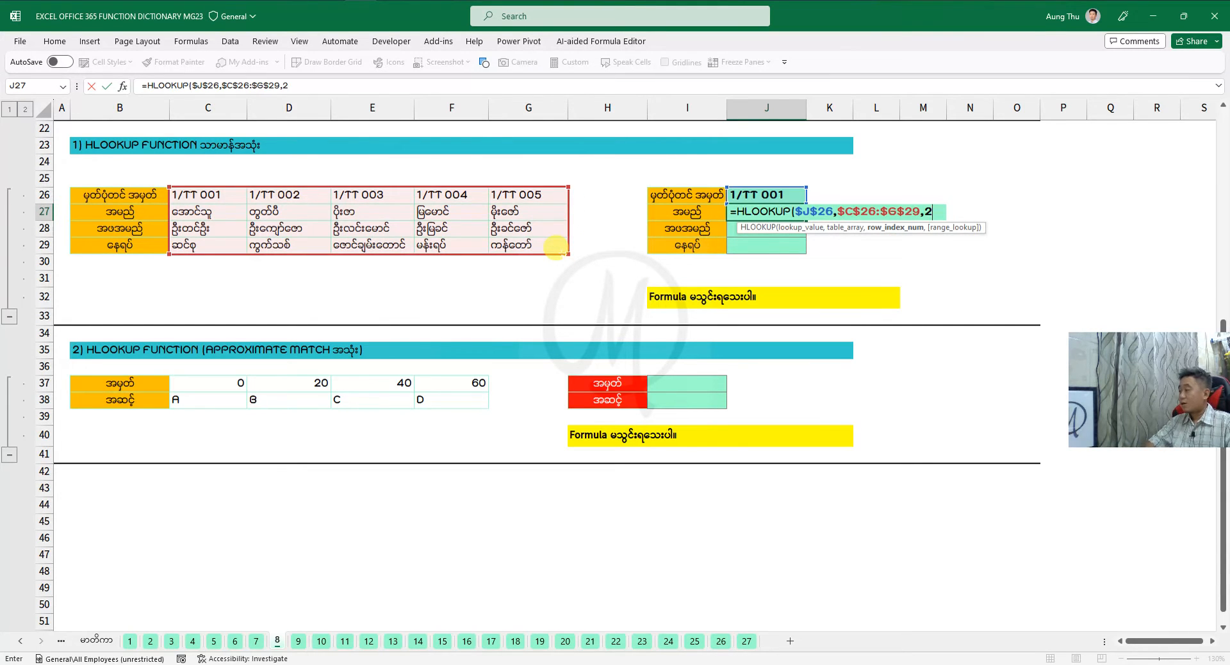
pyautogui.write(',')
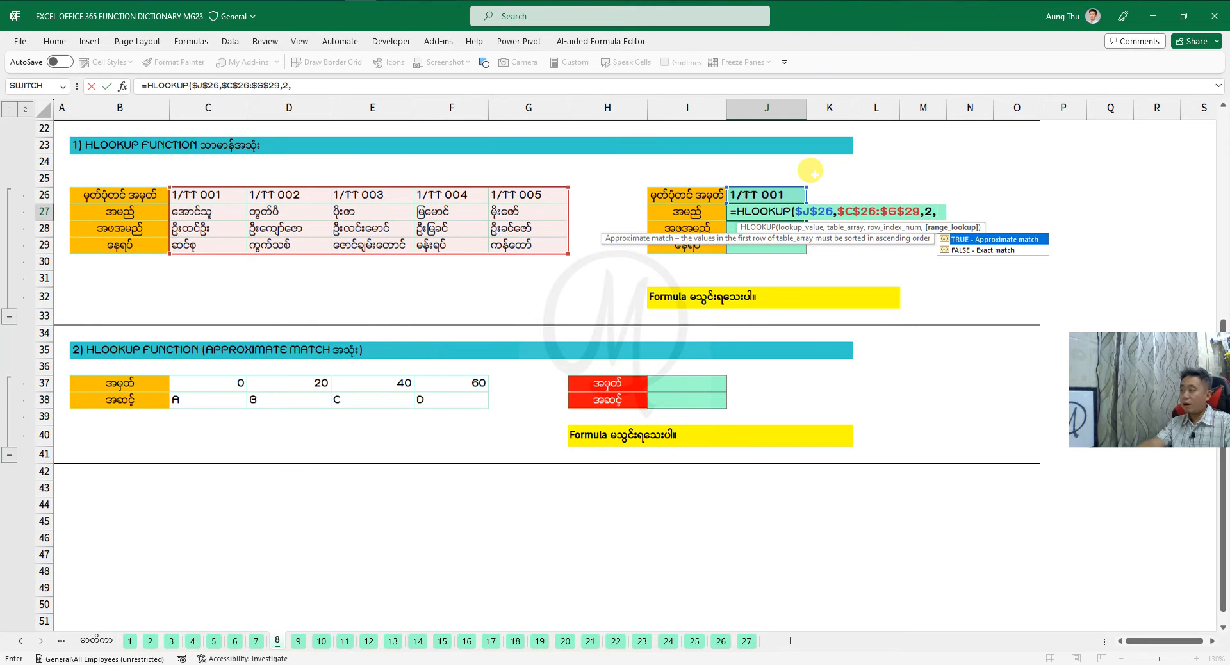
pyautogui.click(981, 253)
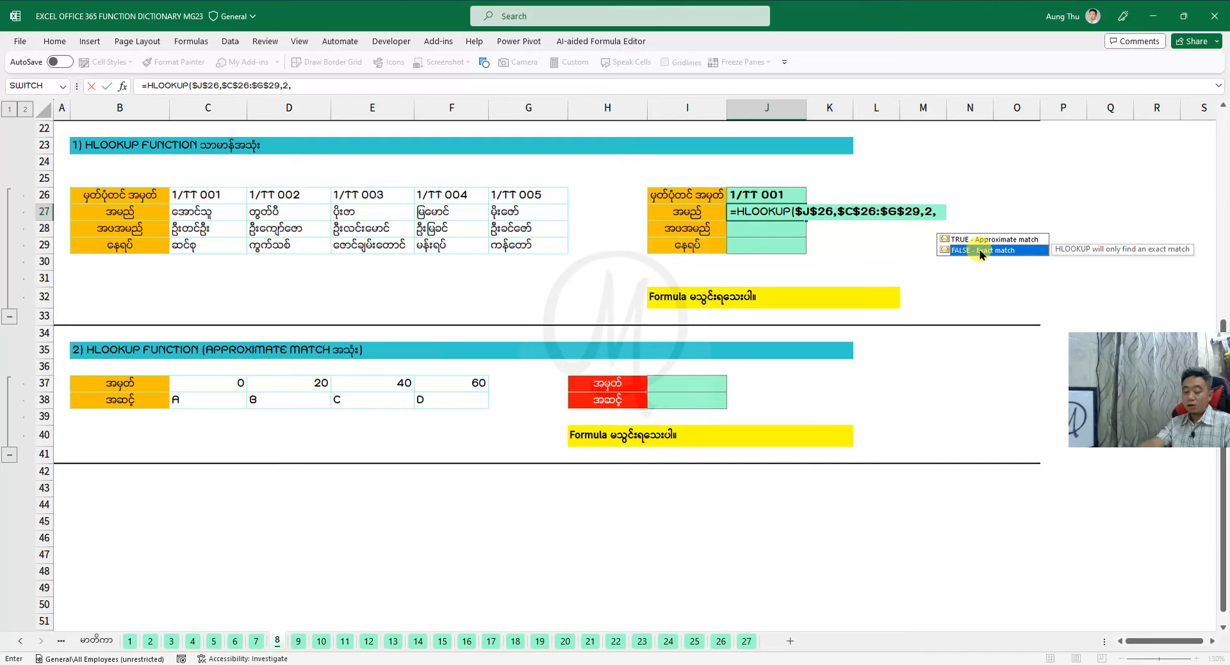
pyautogui.doubleClick(980, 250)
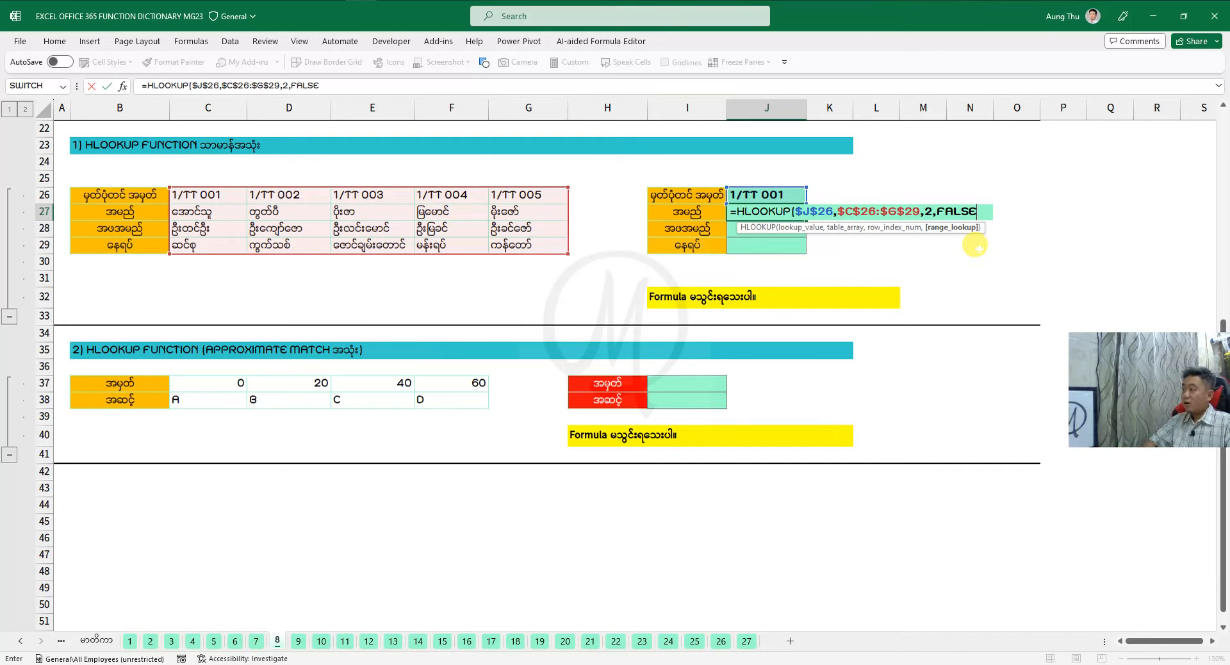
# Replace FALSE with 0 as the range lookup argument, then close and commit the HLOOKUP formula in J27
pyautogui.press('BackSpace')
pyautogui.press('BackSpace')
pyautogui.press('BackSpace')
pyautogui.press('BackSpace')
pyautogui.press('BackSpace')
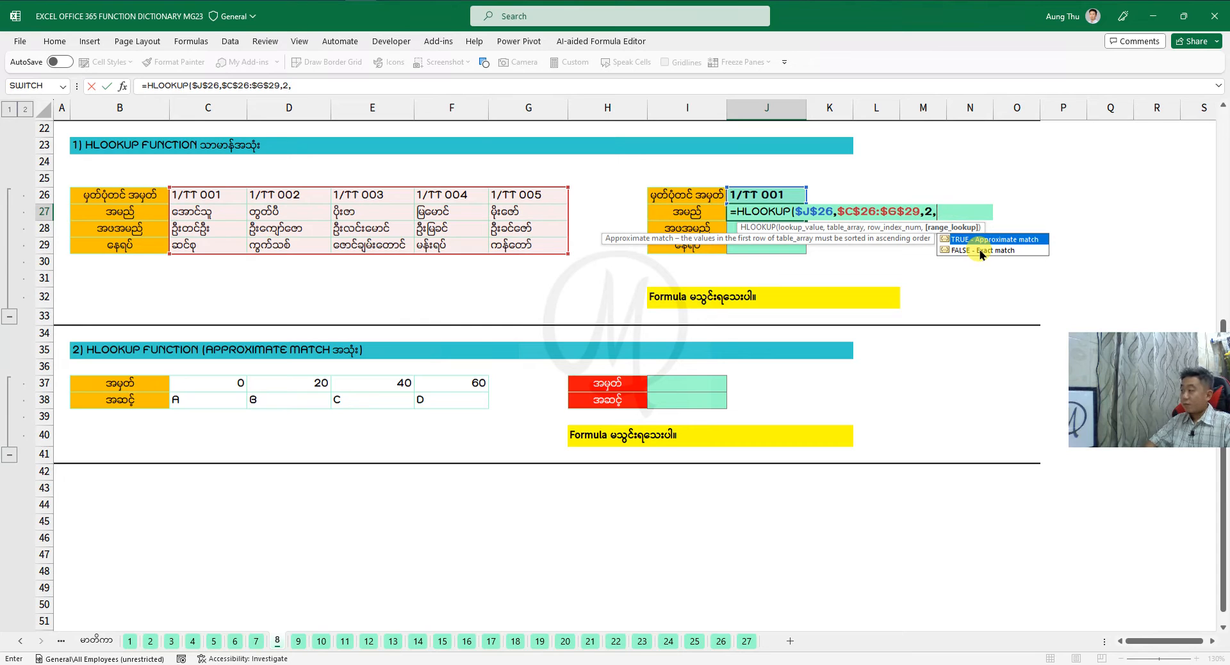
pyautogui.write('0)')
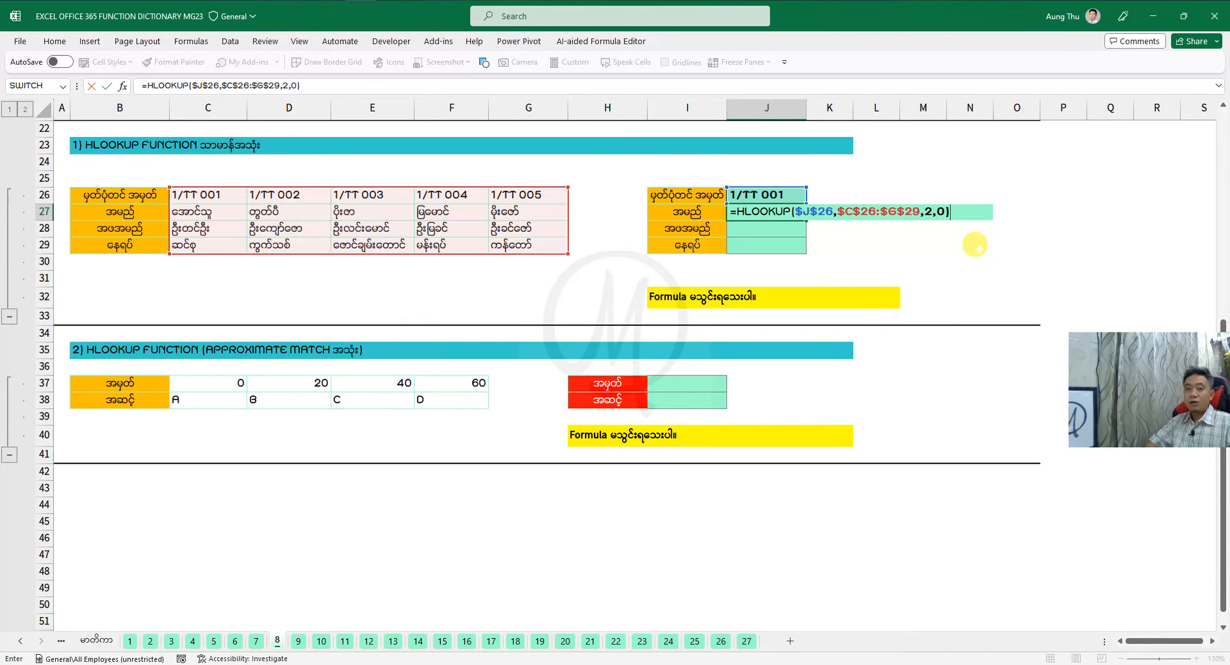
pyautogui.hotkey('ctrl', 'Return')
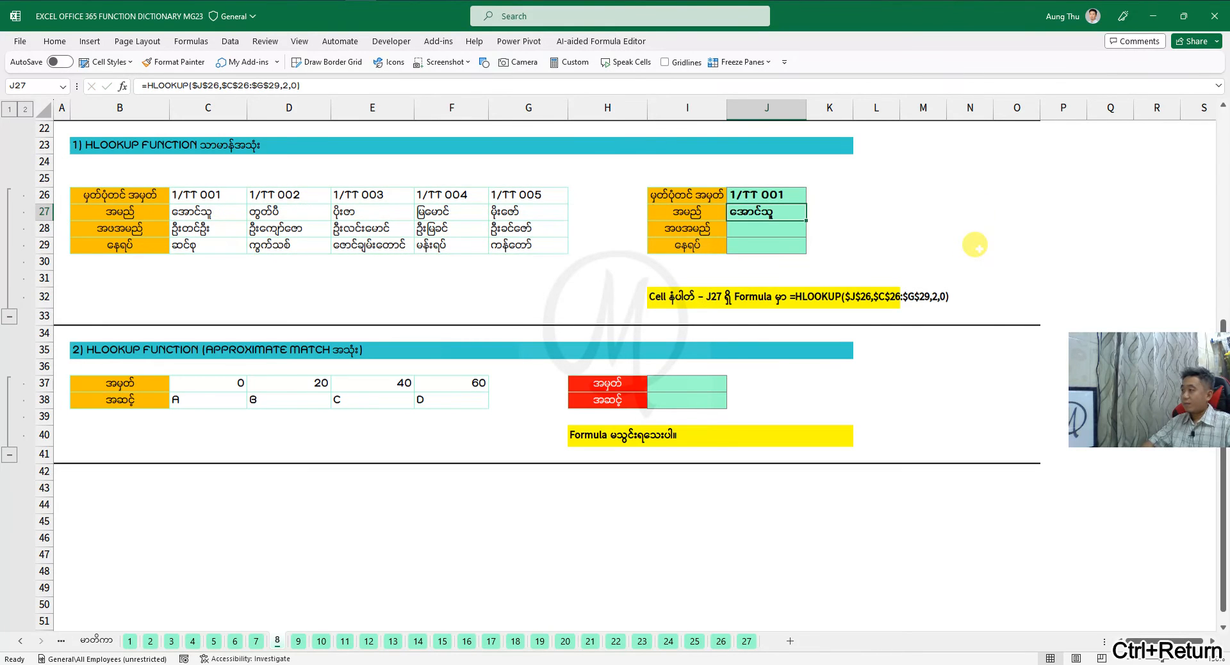
# Change the lookup value in J26 to the second record's registration number
pyautogui.doubleClick(778, 192)
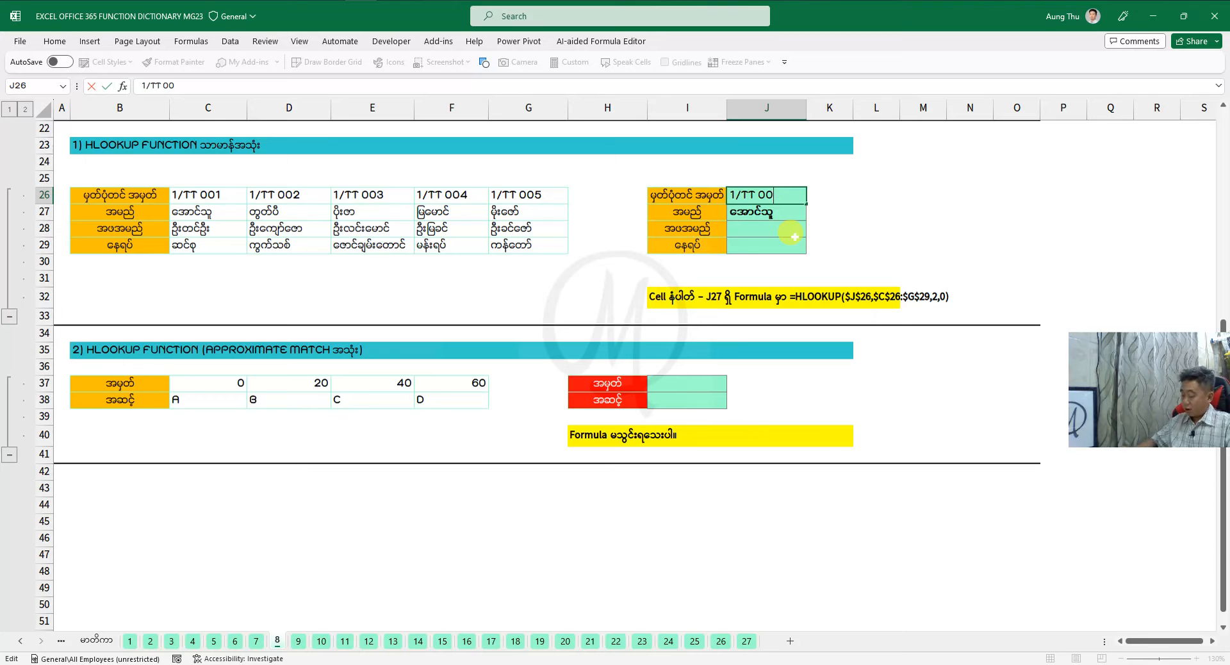
pyautogui.write('2')
pyautogui.hotkey('ctrl', 'Return')
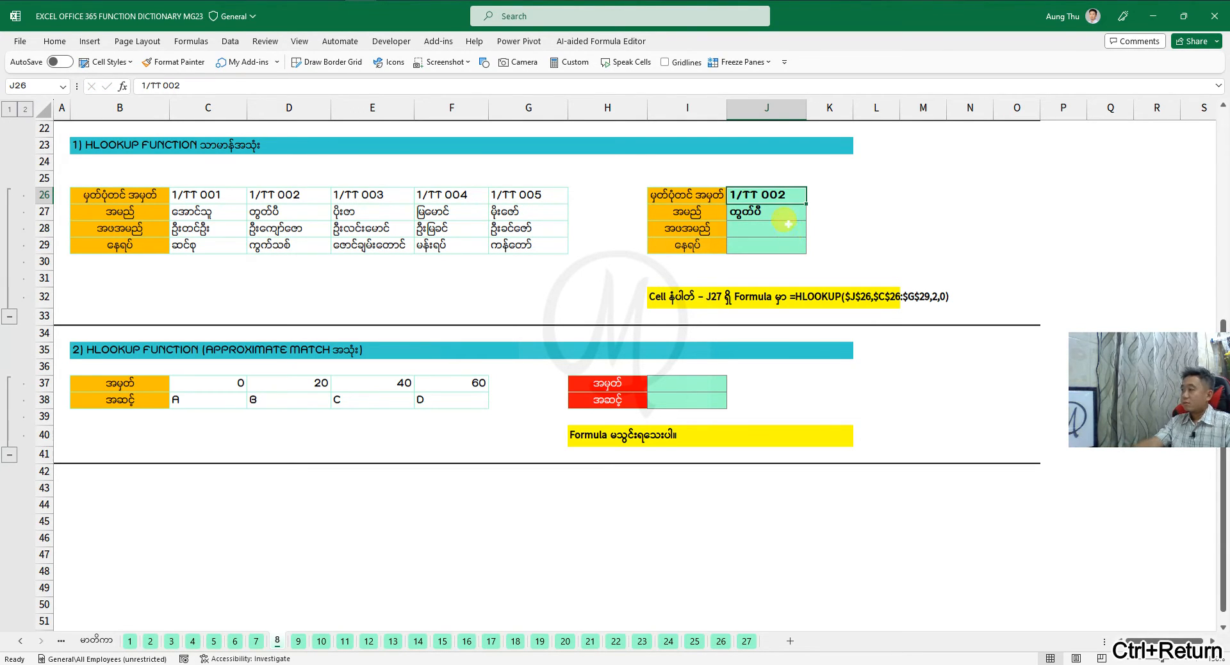
# Fill the HLOOKUP formula from J27 down through J29, and select J28
pyautogui.click(779, 216)
pyautogui.moveTo(806, 220); pyautogui.dragTo(803, 253)
pyautogui.click(769, 228)
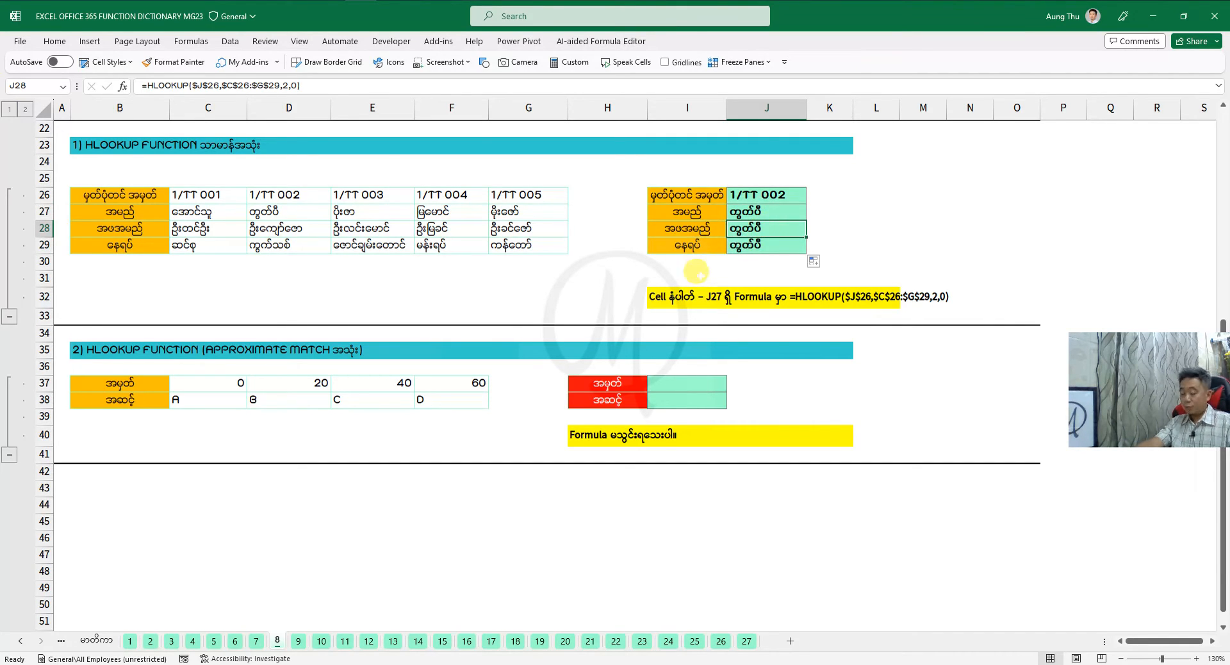
pyautogui.hotkey('ctrl', '2')
pyautogui.moveTo(782, 228); pyautogui.dragTo(867, 228)
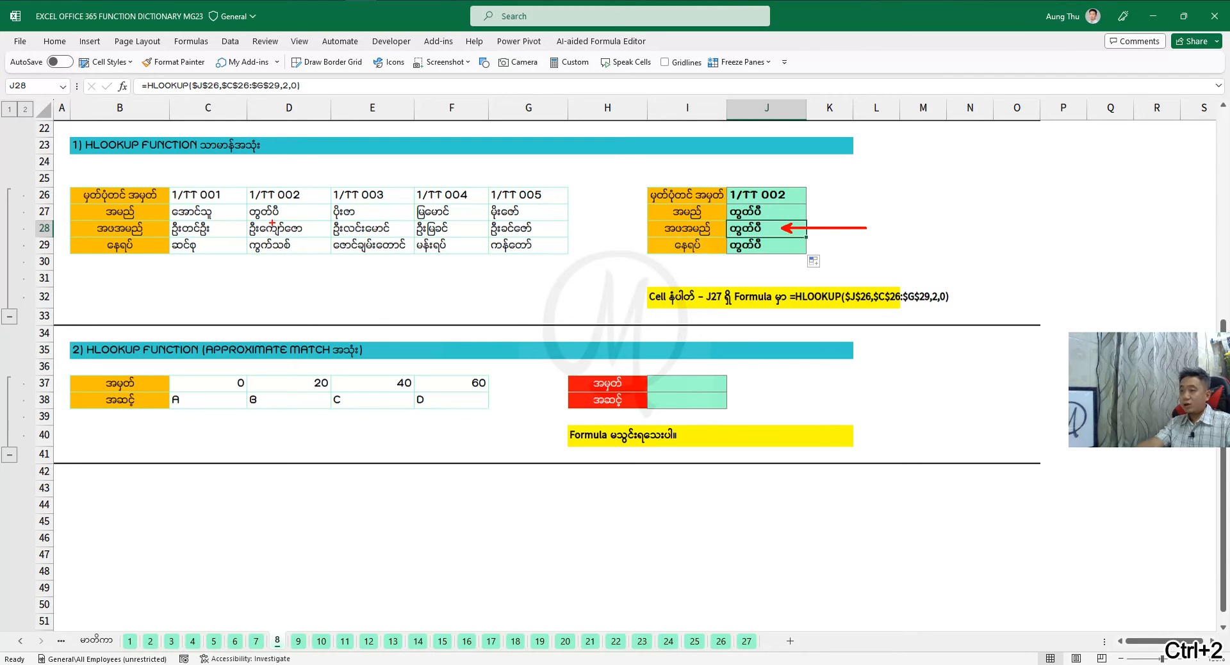
pyautogui.moveTo(308, 230)
pyautogui.mouseDown()
pyautogui.moveTo(338, 251)
pyautogui.moveTo(328, 286)
pyautogui.mouseUp()
pyautogui.press('Escape')
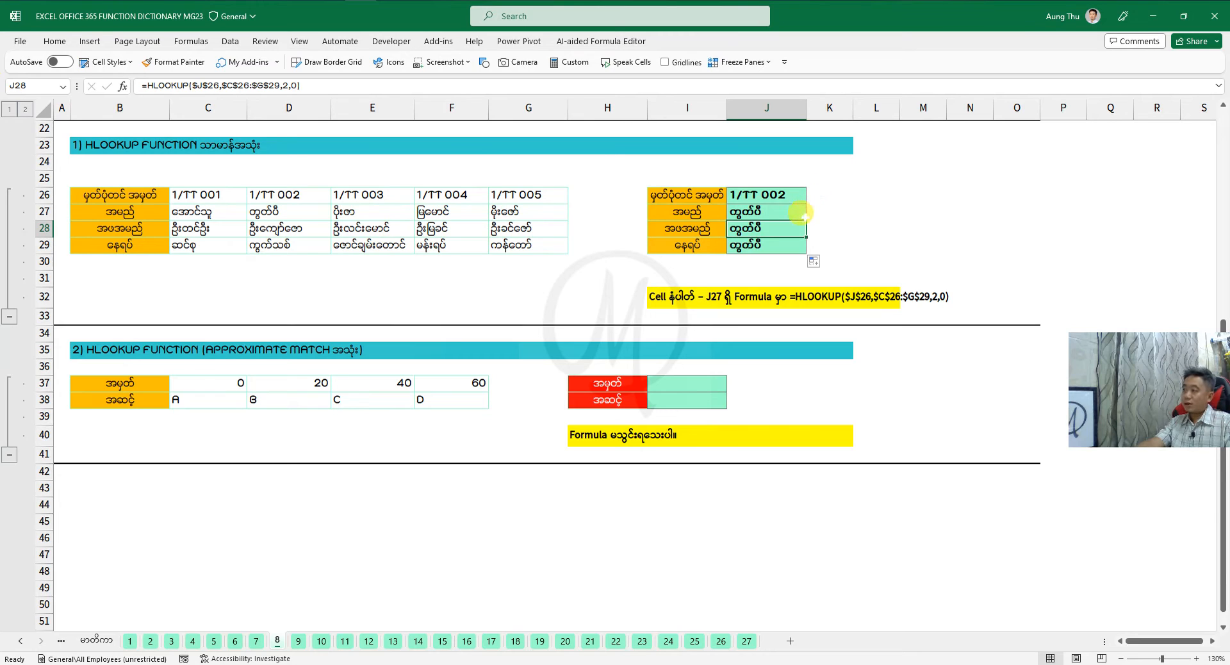
# Set the row index number of the HLOOKUP formula in J28 to 3
pyautogui.press('F2')
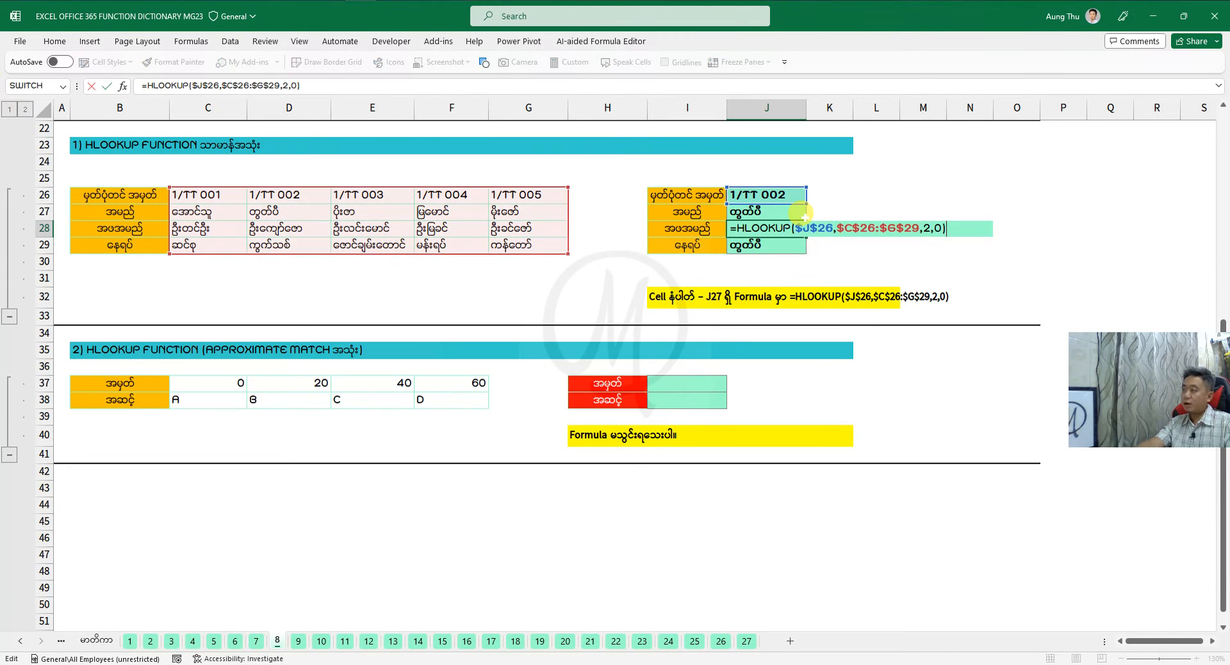
pyautogui.click(928, 230)
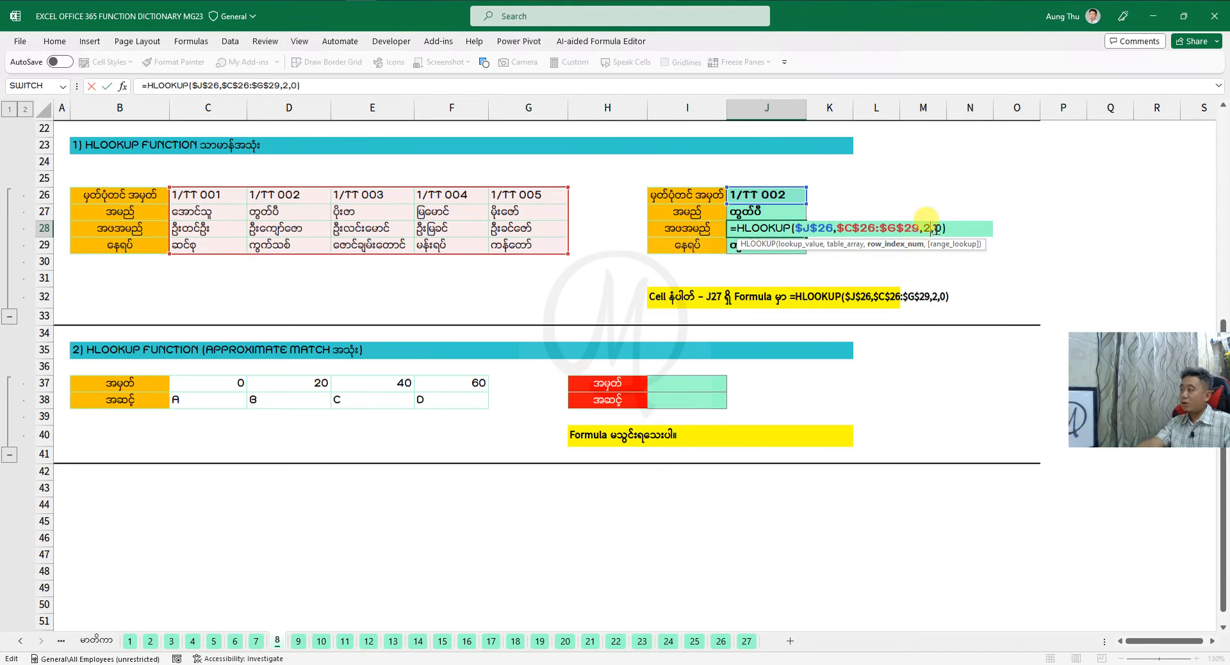
pyautogui.hotkey('ctrl', '2')
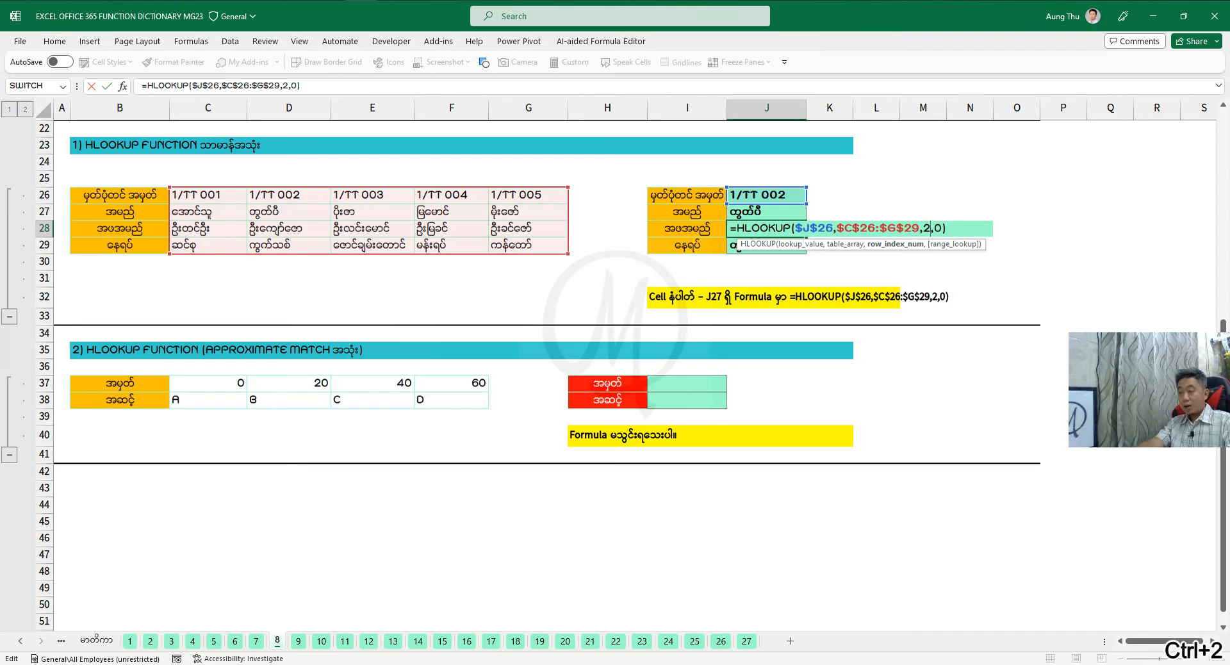
pyautogui.moveTo(545, 230); pyautogui.dragTo(613, 228)
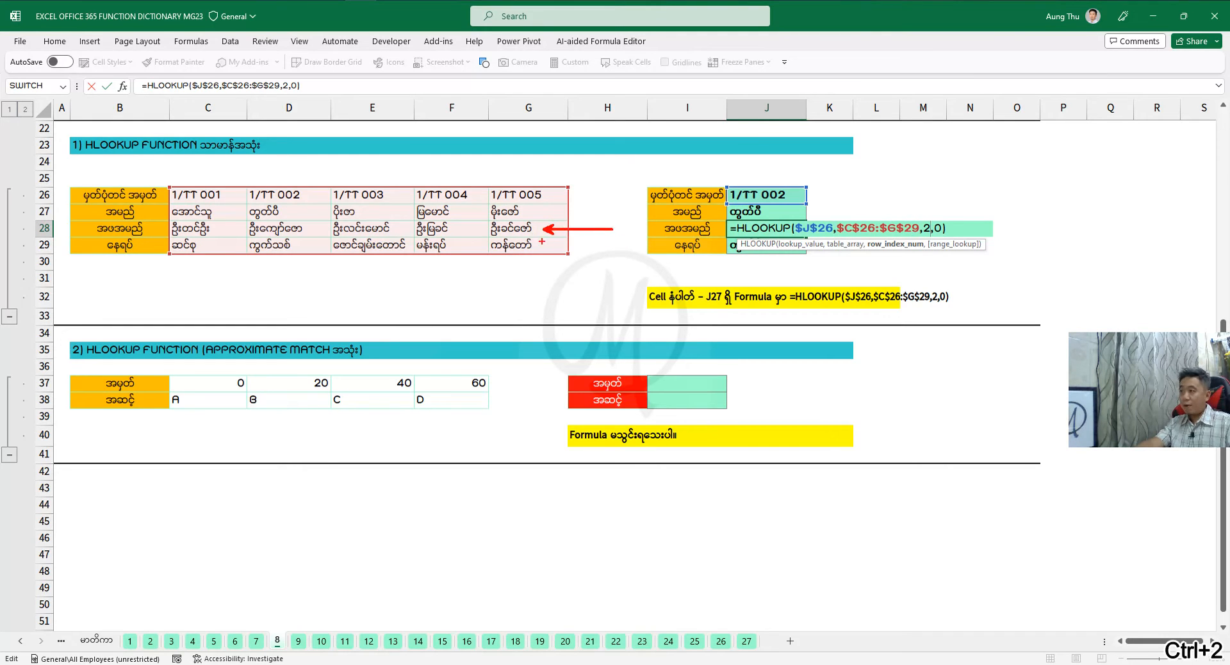
pyautogui.moveTo(57, 214)
pyautogui.mouseDown()
pyautogui.moveTo(75, 227)
pyautogui.moveTo(542, 238)
pyautogui.mouseUp()
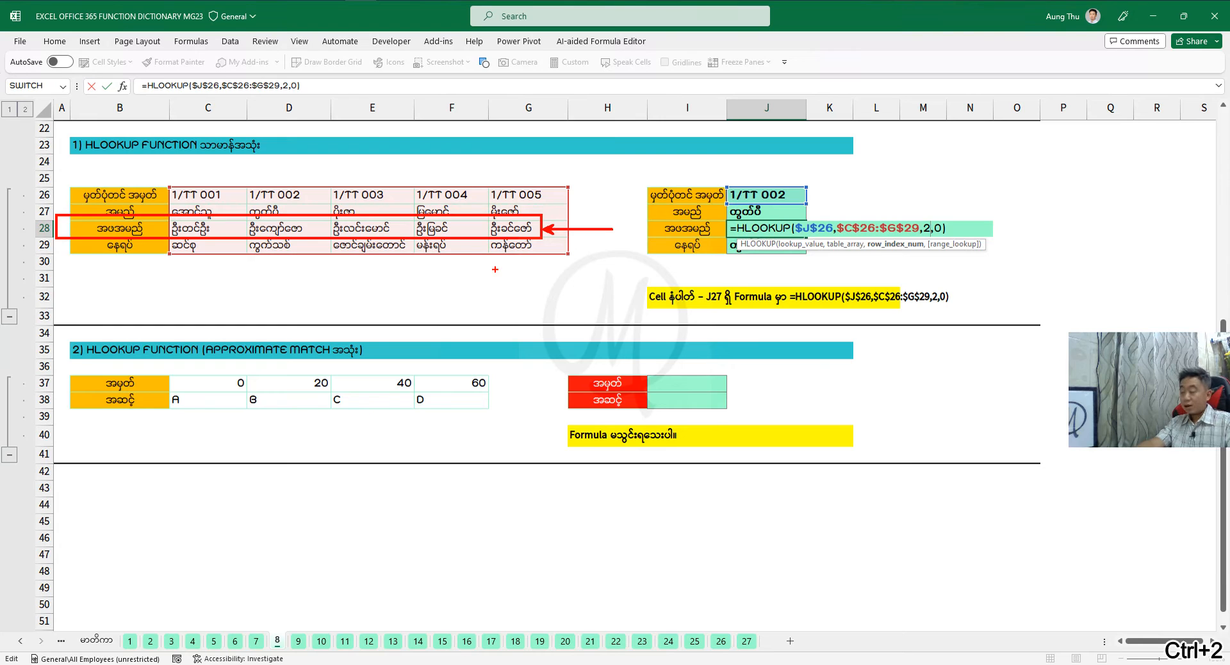
pyautogui.press('Escape')
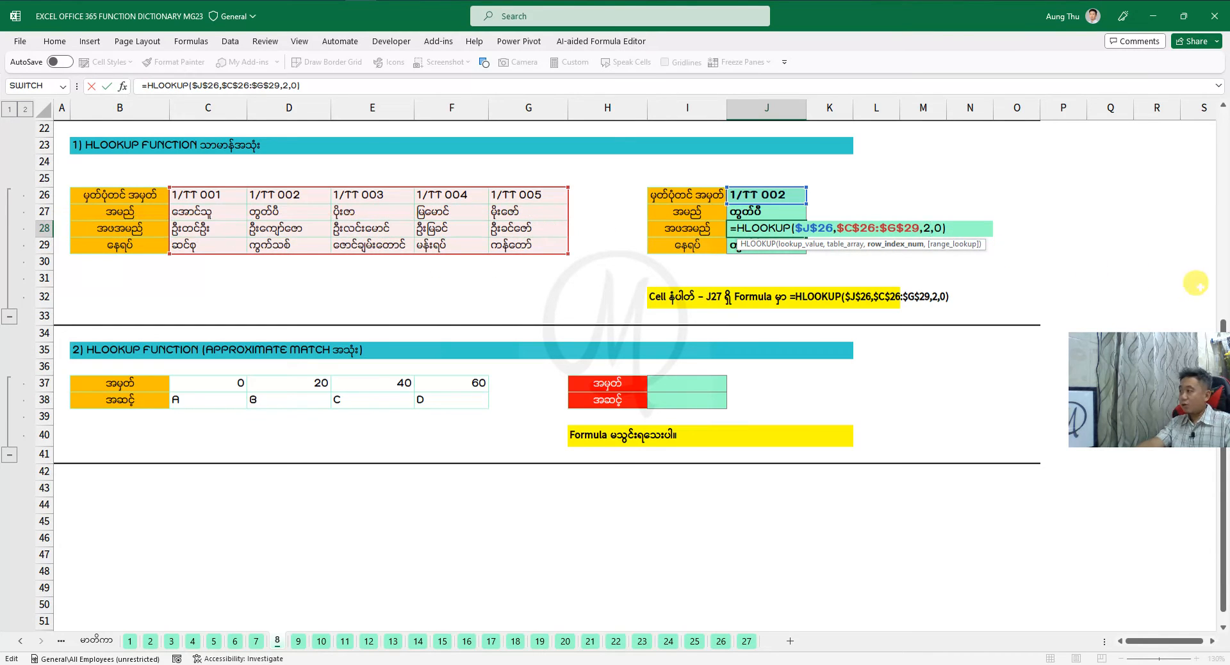
pyautogui.press('BackSpace')
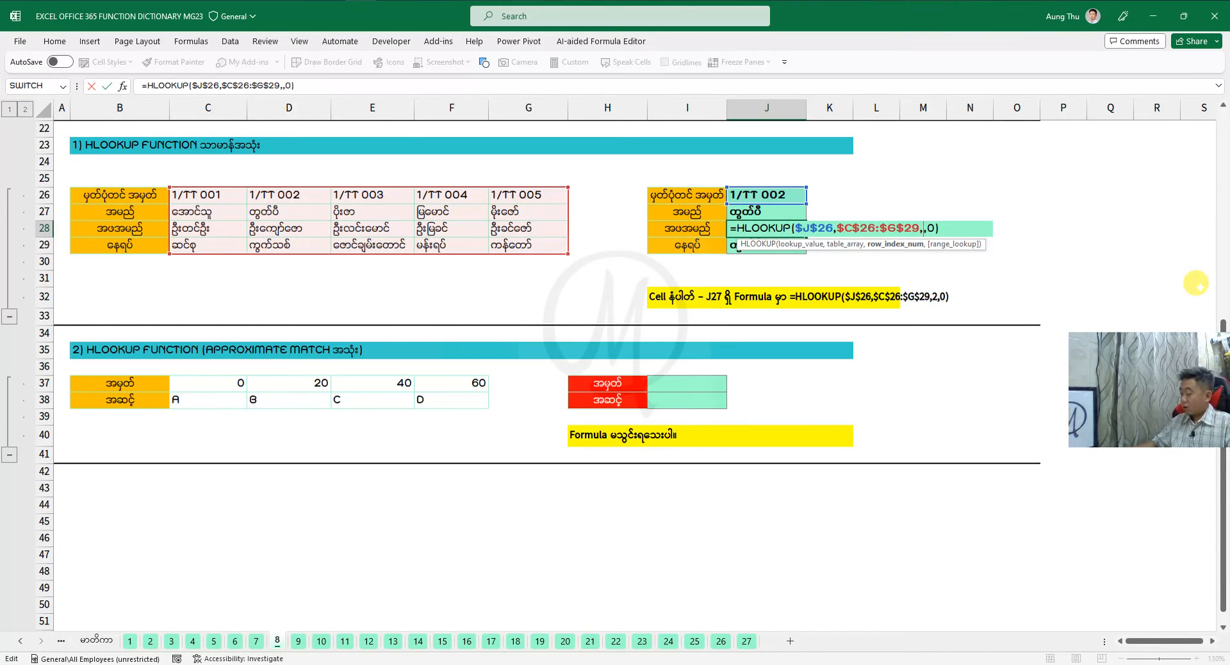
pyautogui.write('3')
pyautogui.hotkey('ctrl', 'Return')
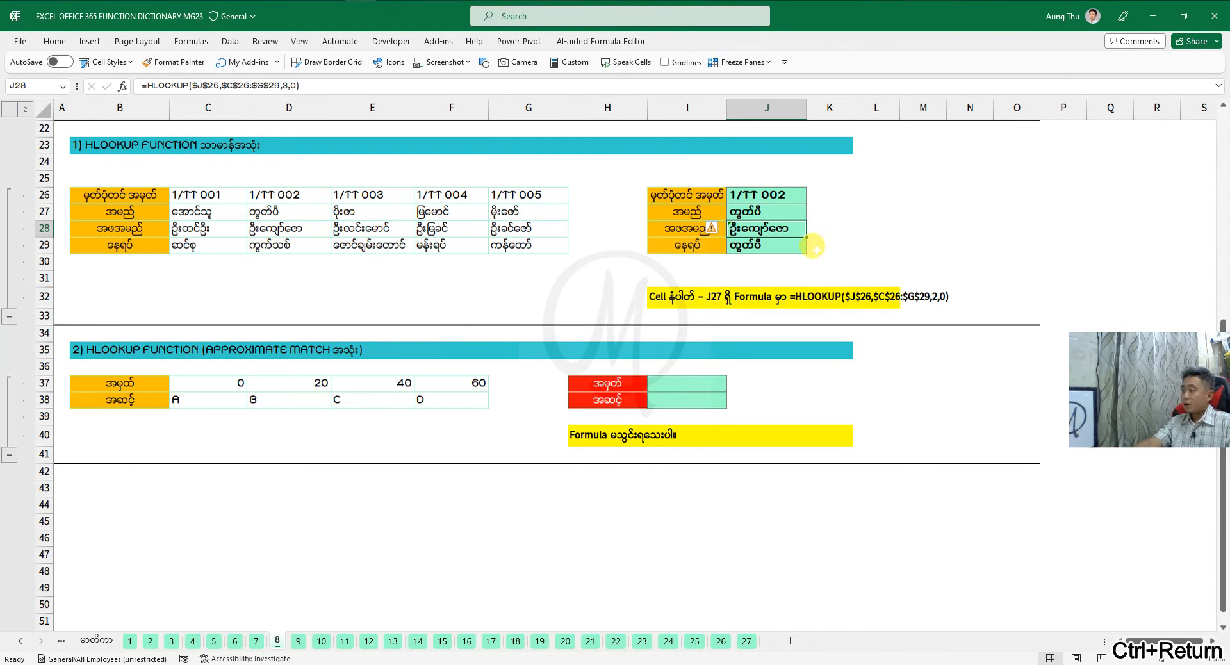
# Set the row index number of the HLOOKUP formula in J29 to 4
pyautogui.click(793, 247)
pyautogui.press('F2')
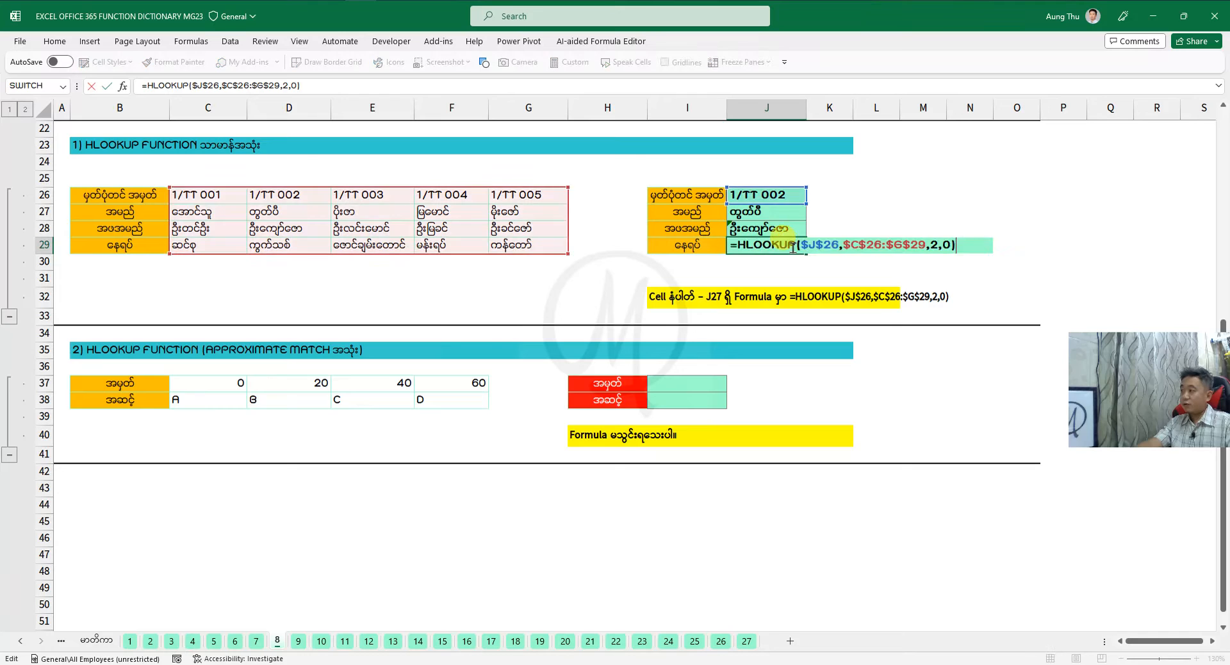
pyautogui.hotkey('ctrl', '2')
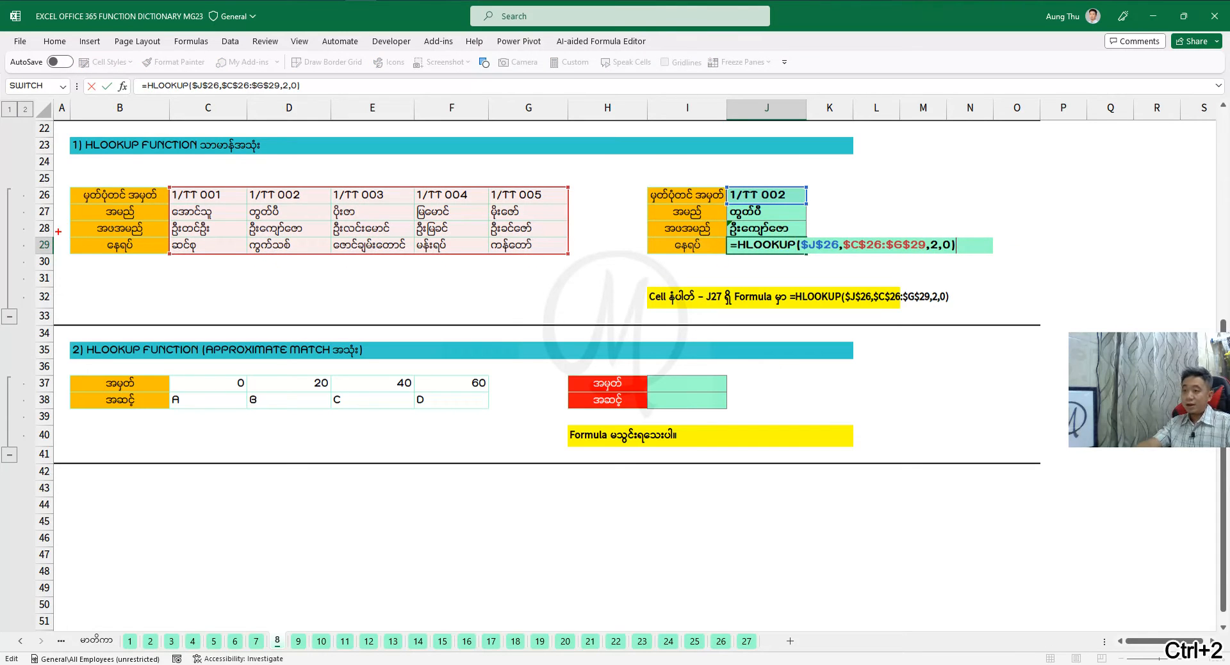
pyautogui.moveTo(58, 232)
pyautogui.mouseDown()
pyautogui.moveTo(187, 261)
pyautogui.moveTo(575, 262)
pyautogui.moveTo(588, 312)
pyautogui.mouseUp()
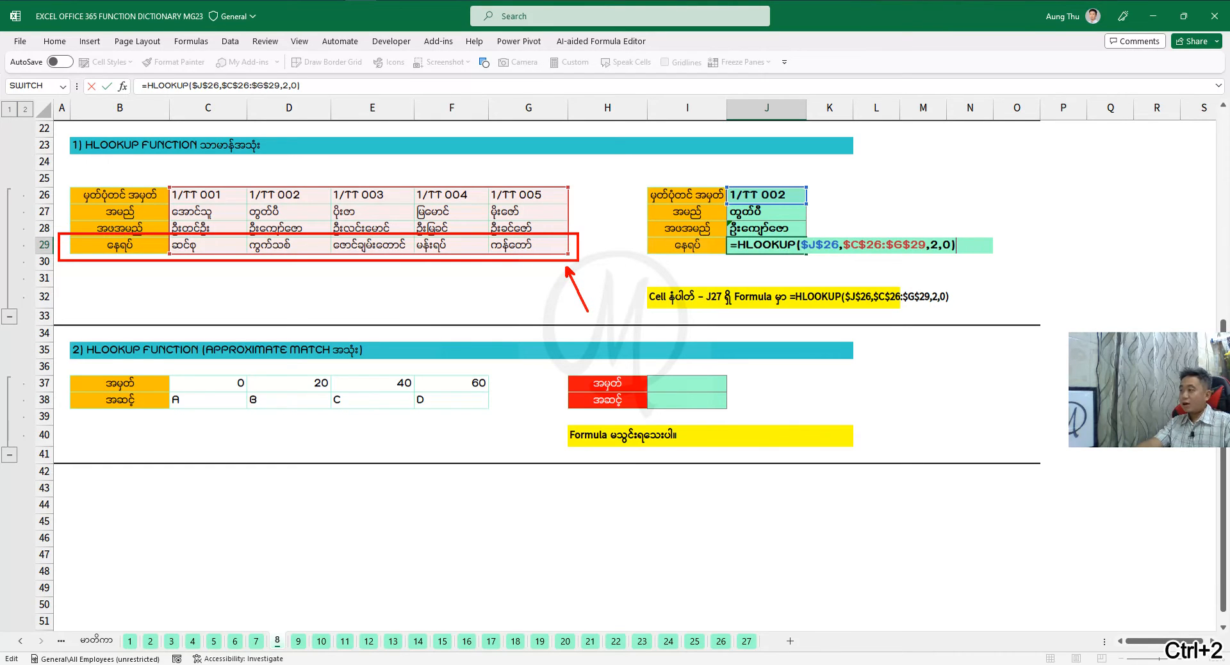
pyautogui.press('Escape')
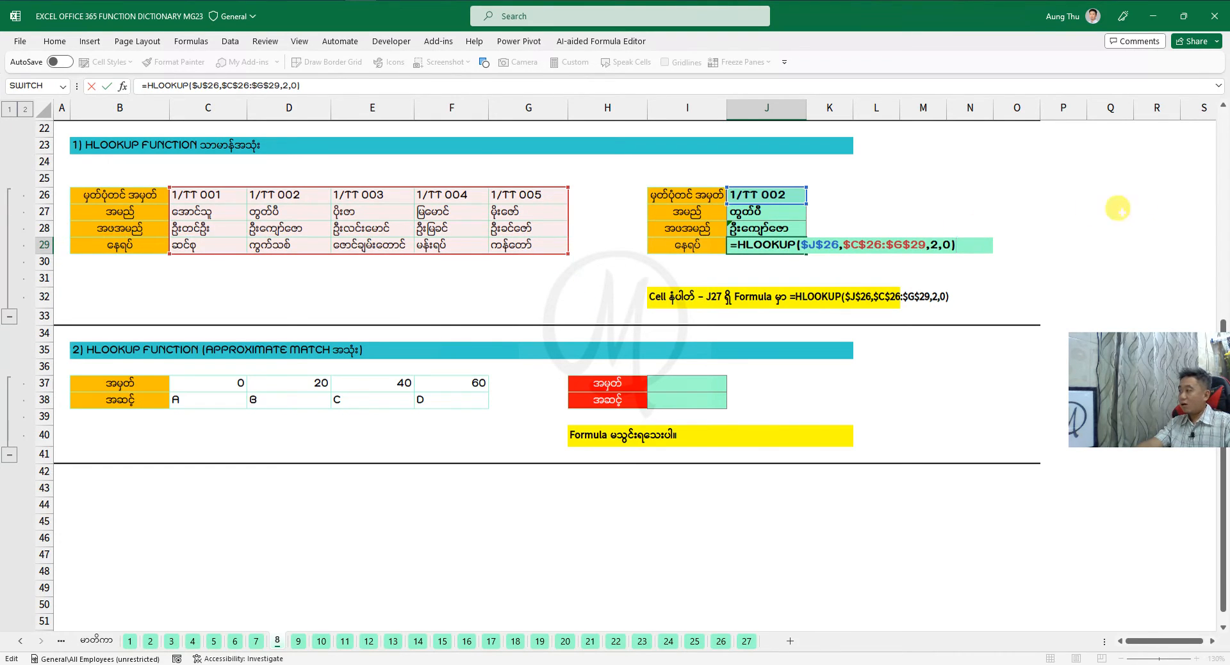
pyautogui.click(936, 243)
pyautogui.press('BackSpace')
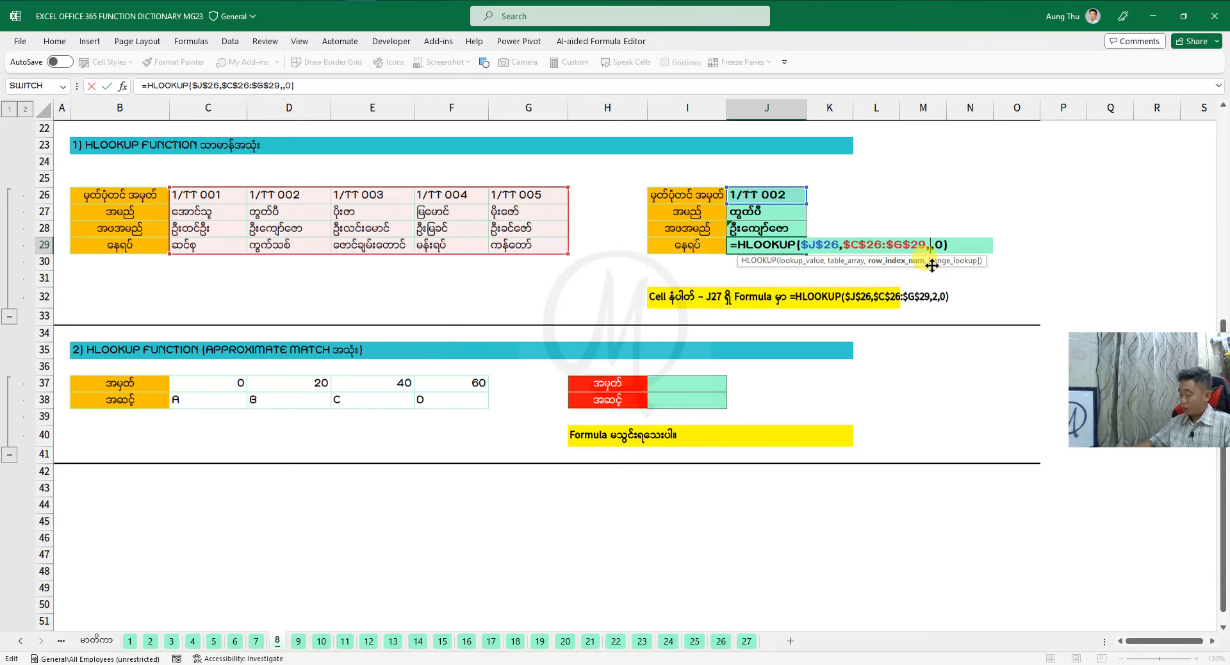
pyautogui.write('4')
pyautogui.hotkey('ctrl', 'Return')
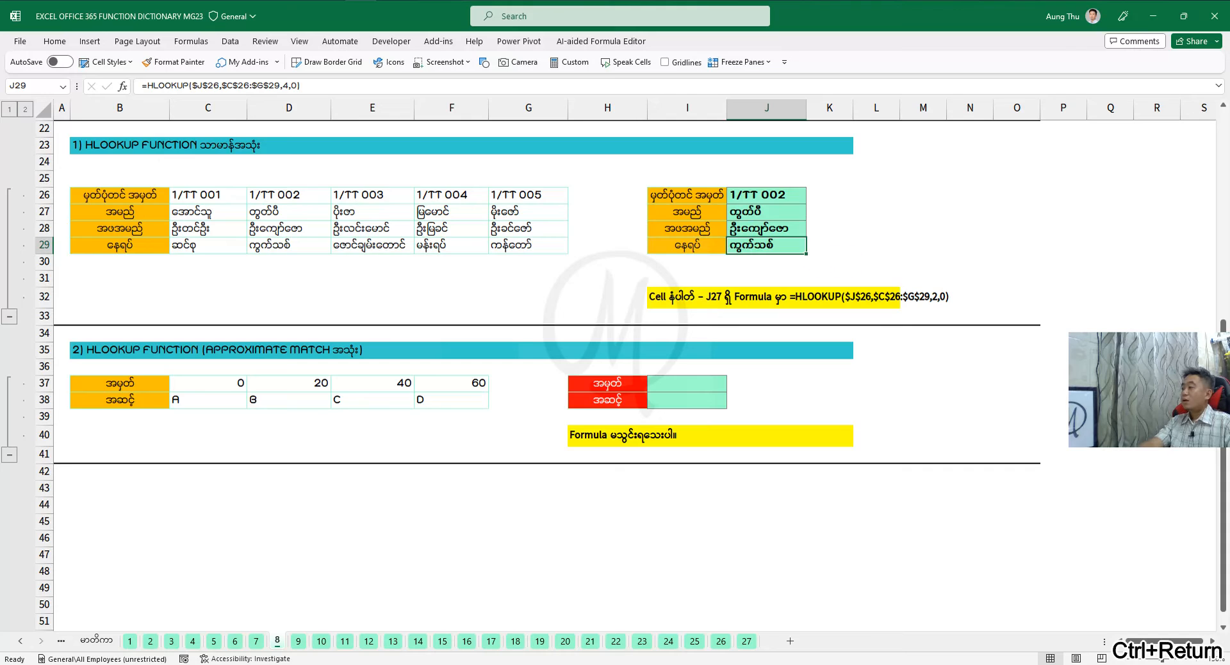
# Change the lookup value in J26 to the third record's registration number
pyautogui.doubleClick(793, 194)
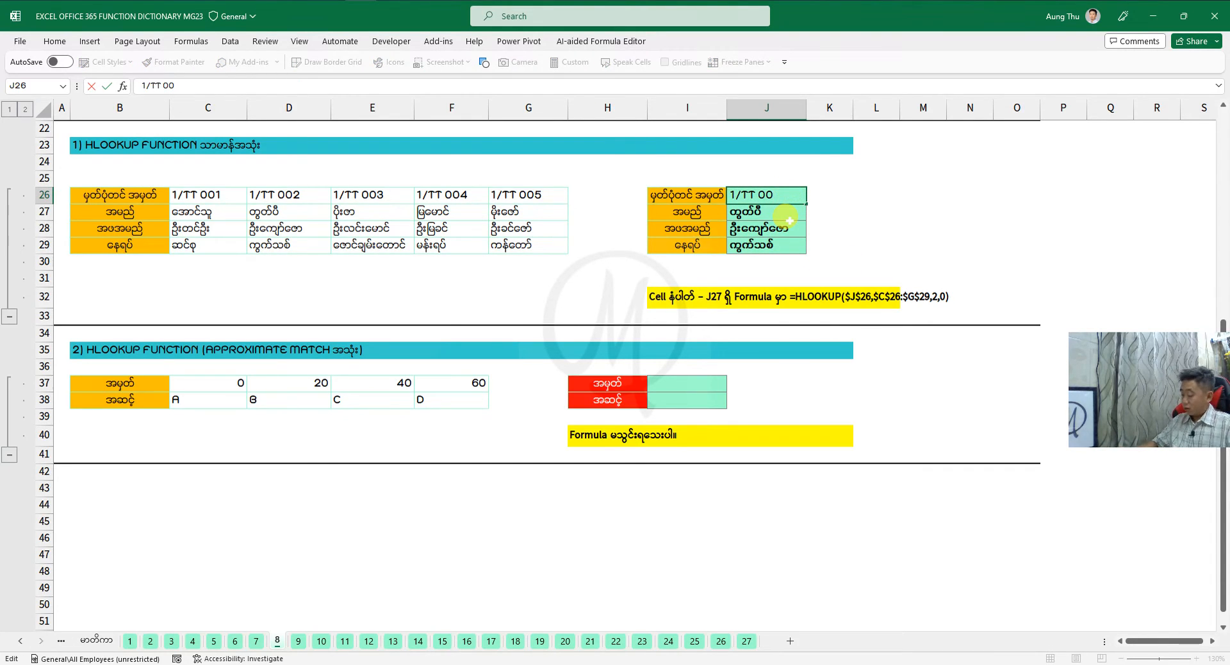
pyautogui.write('3')
pyautogui.hotkey('ctrl', 'Return')
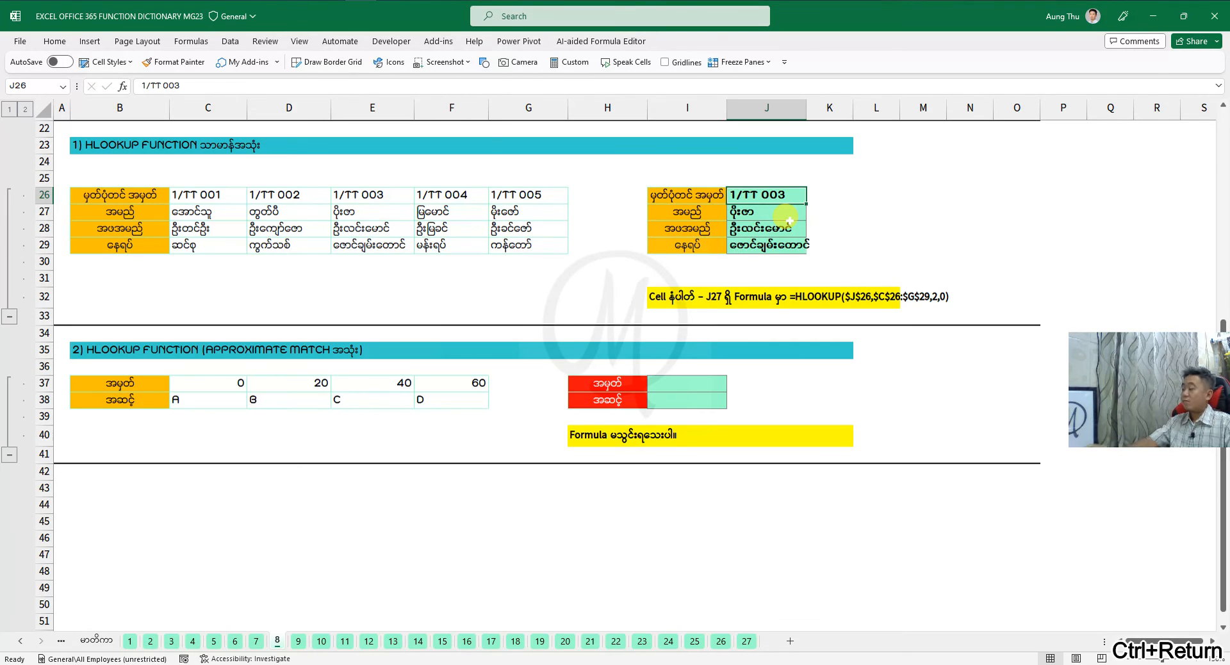
# Widen column J until the text returned in J29 fits, and select the lookup value in J26
pyautogui.click(787, 227)
pyautogui.click(783, 245)
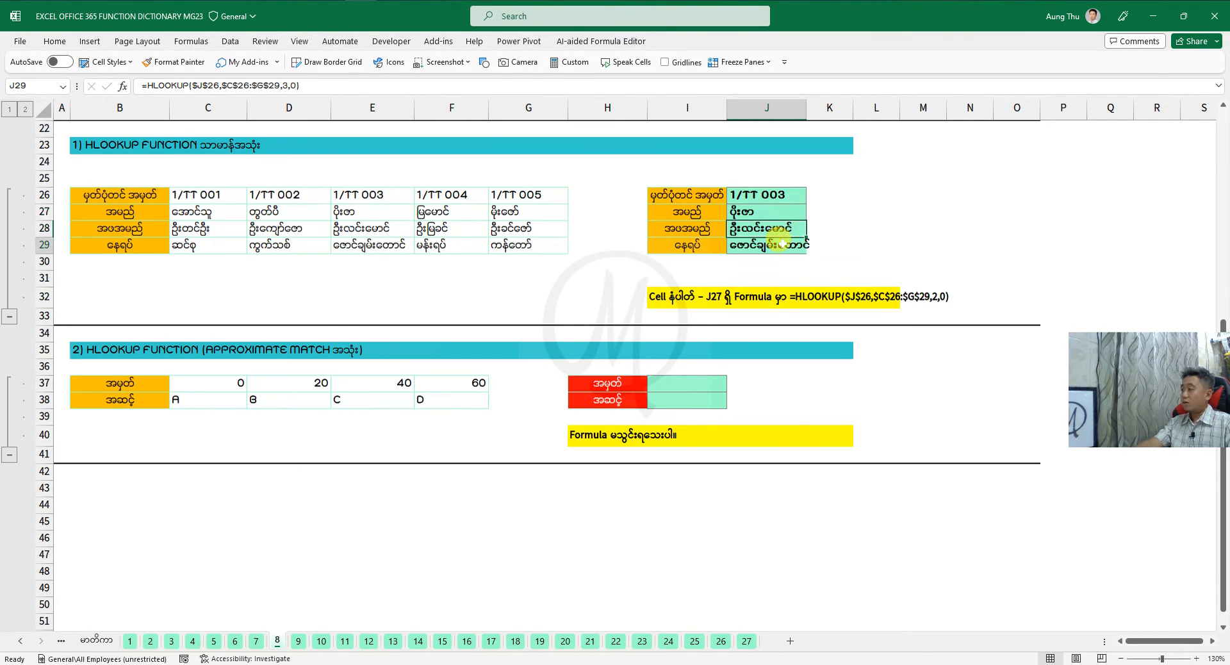
pyautogui.moveTo(807, 107); pyautogui.dragTo(824, 128)
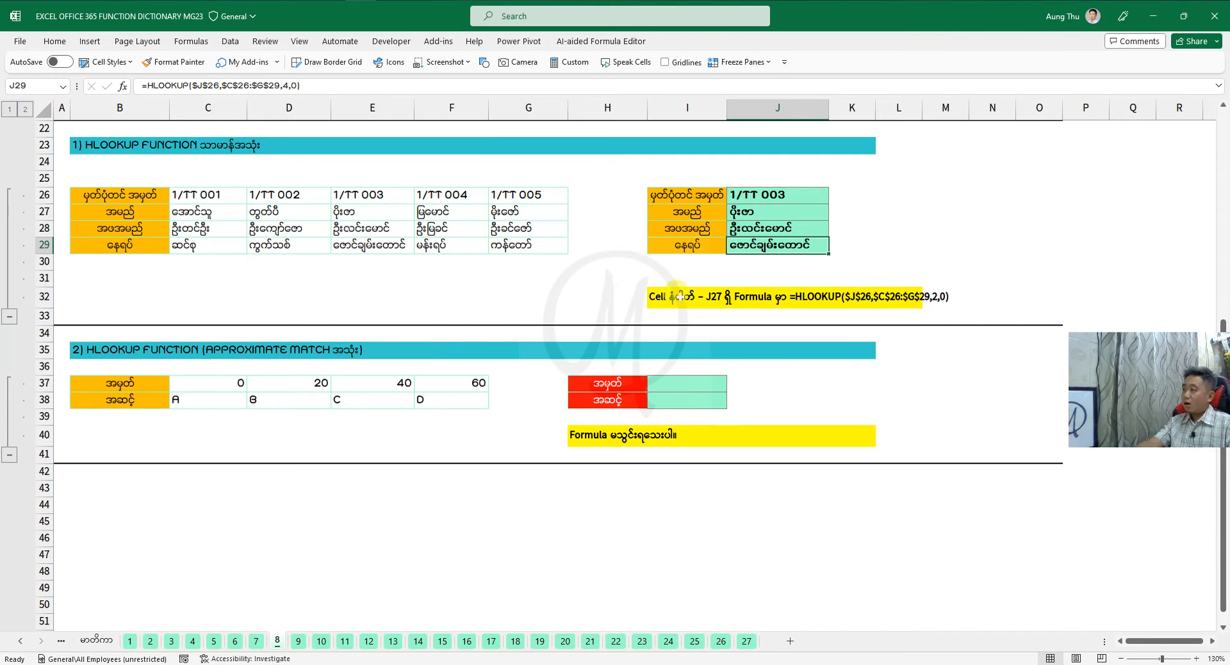
pyautogui.click(789, 198)
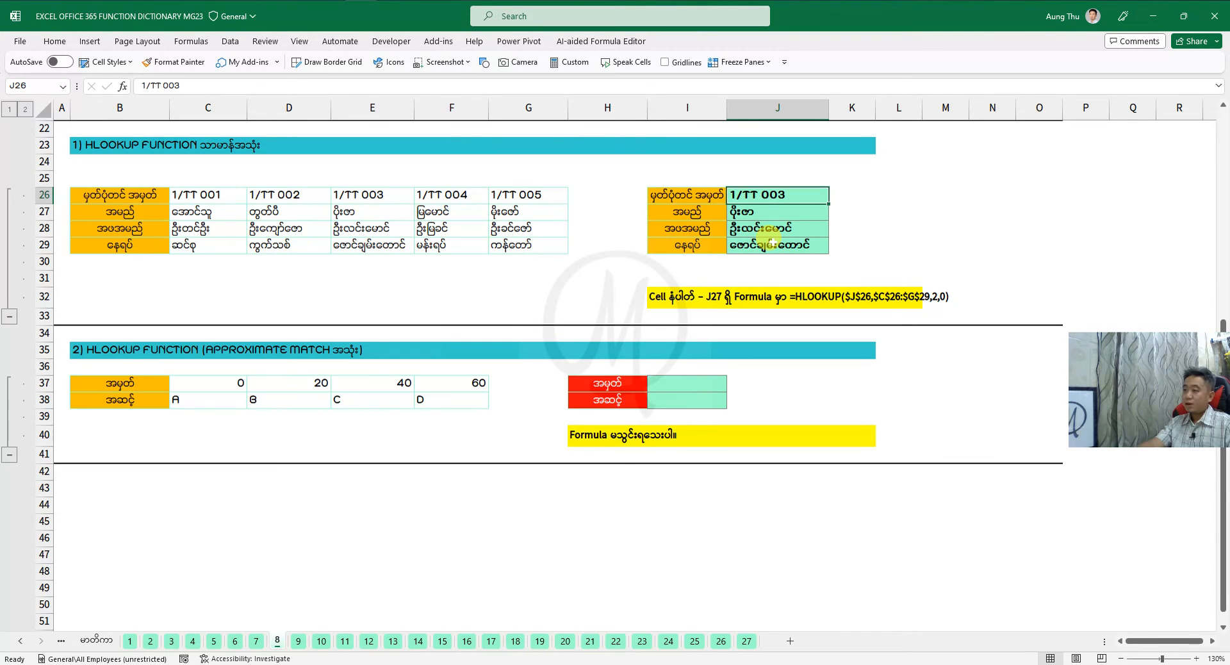
# Examine how the mark thresholds 20, 40 and 60 in the approximate match table divide grades A to D
pyautogui.scroll(-3, 773, 243)
pyautogui.scroll(-1, 769, 238)
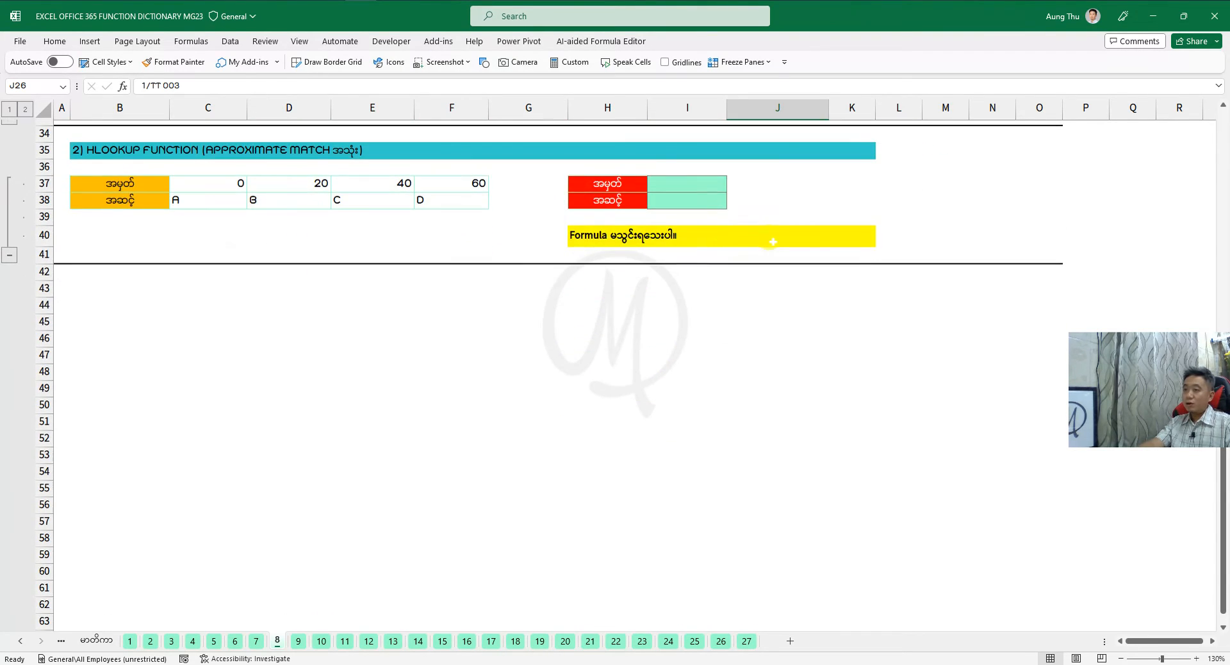
pyautogui.moveTo(125, 184); pyautogui.dragTo(448, 183)
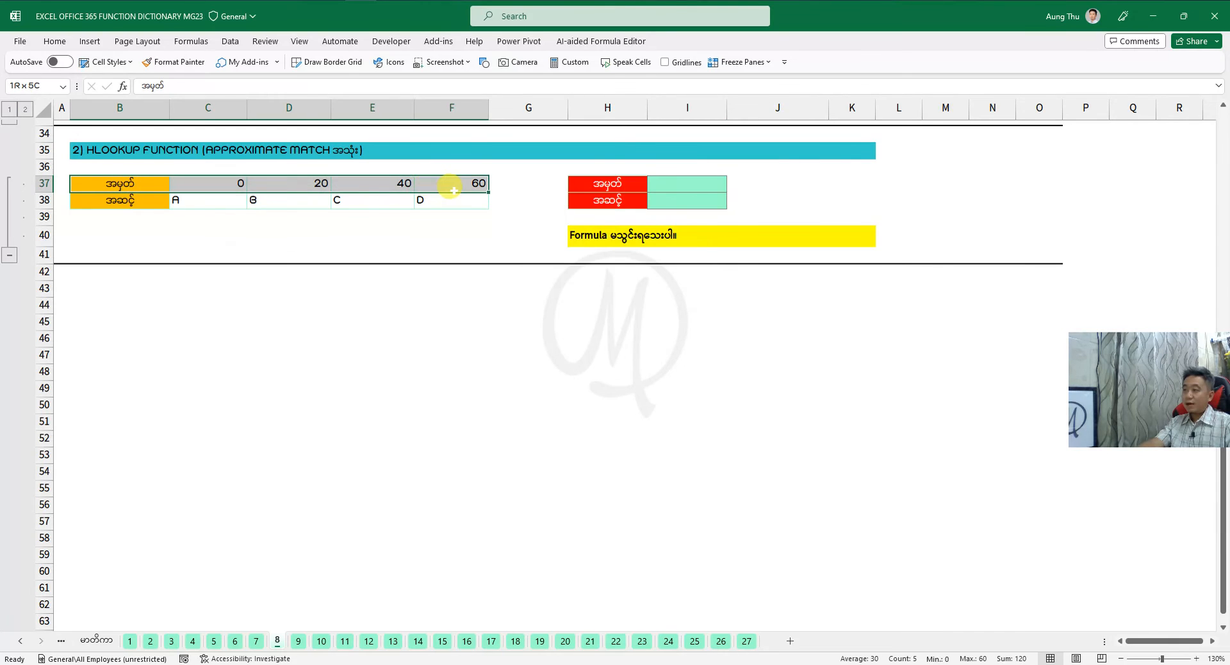
pyautogui.click(296, 185)
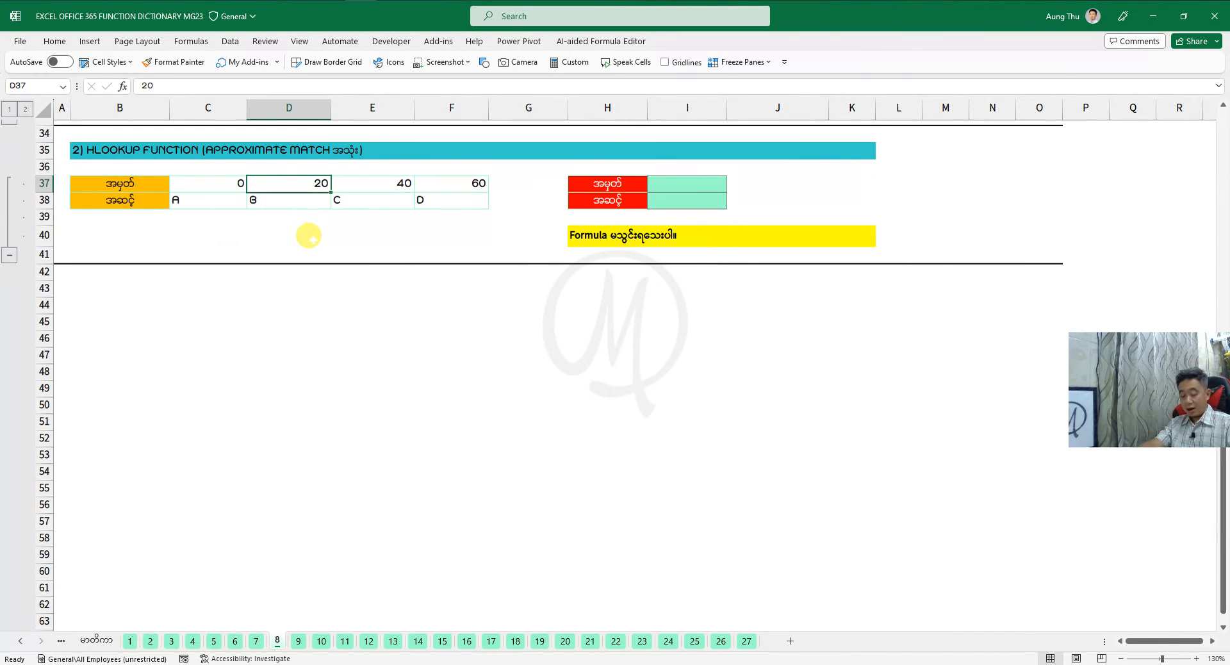
pyautogui.hotkey('ctrl', '2')
pyautogui.moveTo(296, 166); pyautogui.dragTo(333, 223)
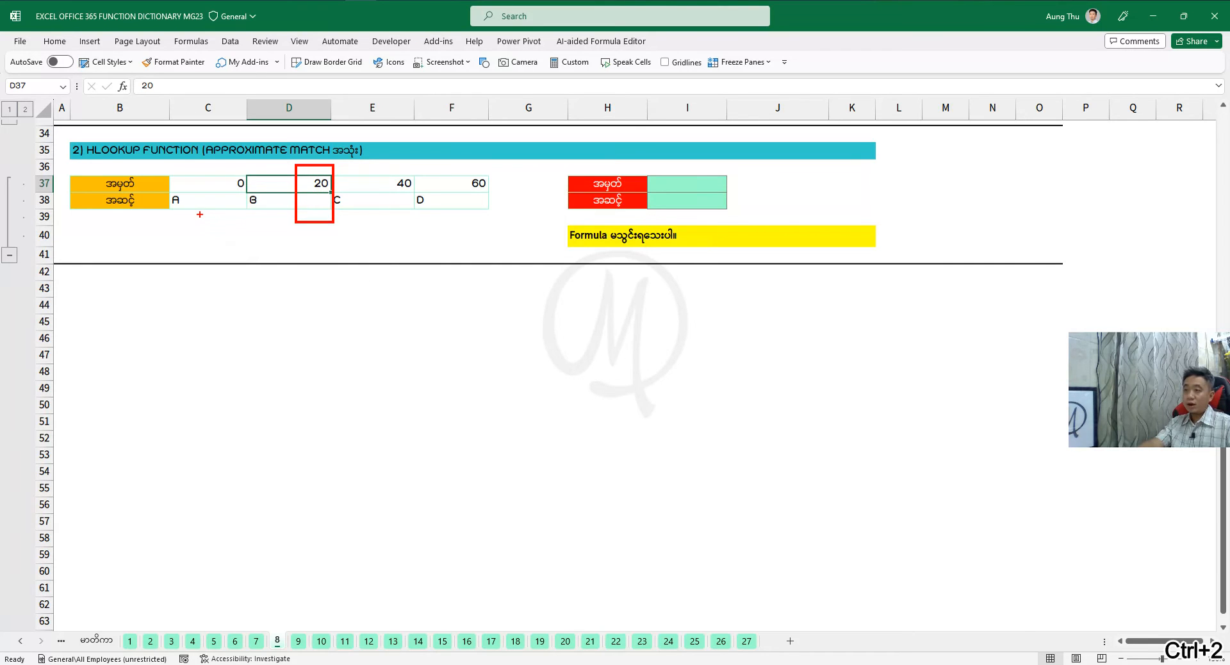
pyautogui.moveTo(200, 215); pyautogui.dragTo(200, 269)
pyautogui.moveTo(382, 165); pyautogui.dragTo(416, 233)
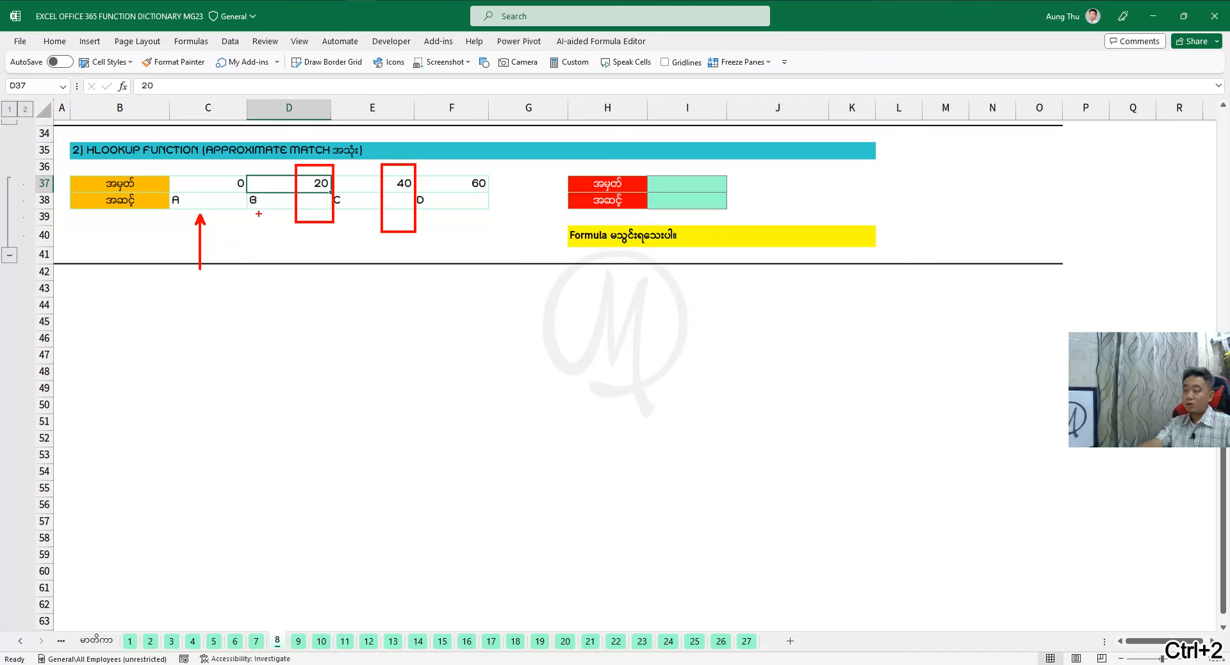
pyautogui.moveTo(259, 213); pyautogui.dragTo(260, 263)
pyautogui.moveTo(458, 162); pyautogui.dragTo(498, 237)
pyautogui.moveTo(347, 217); pyautogui.dragTo(347, 258)
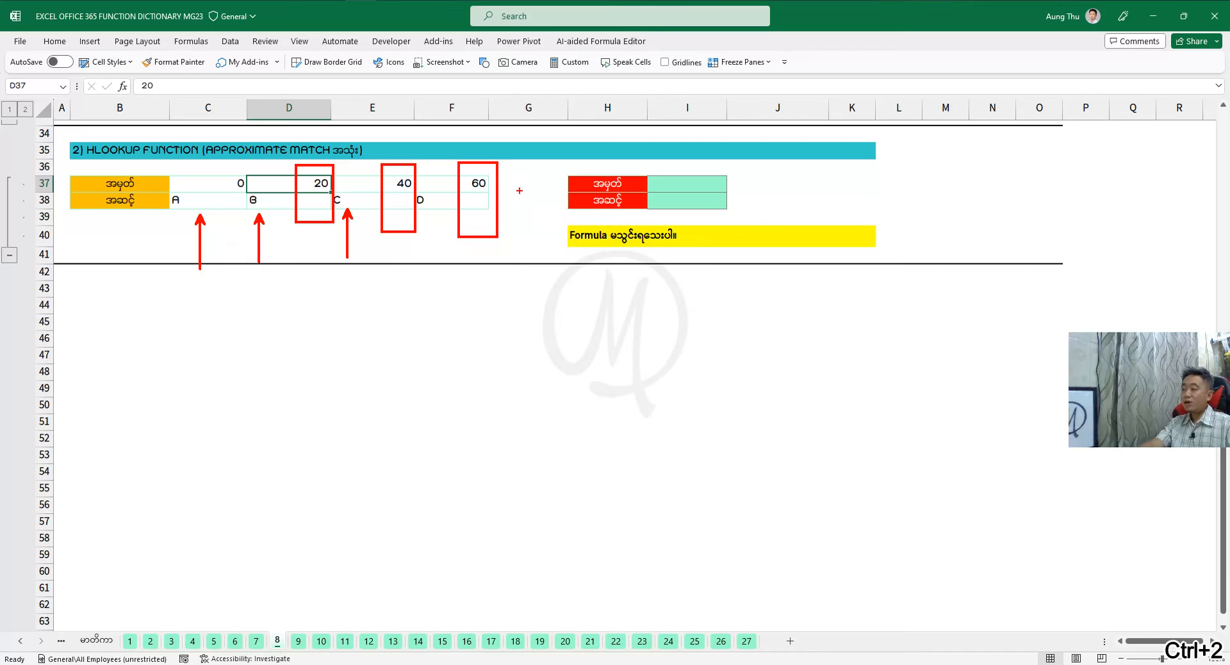
pyautogui.moveTo(515, 178); pyautogui.dragTo(515, 236)
pyautogui.moveTo(433, 212); pyautogui.dragTo(434, 243)
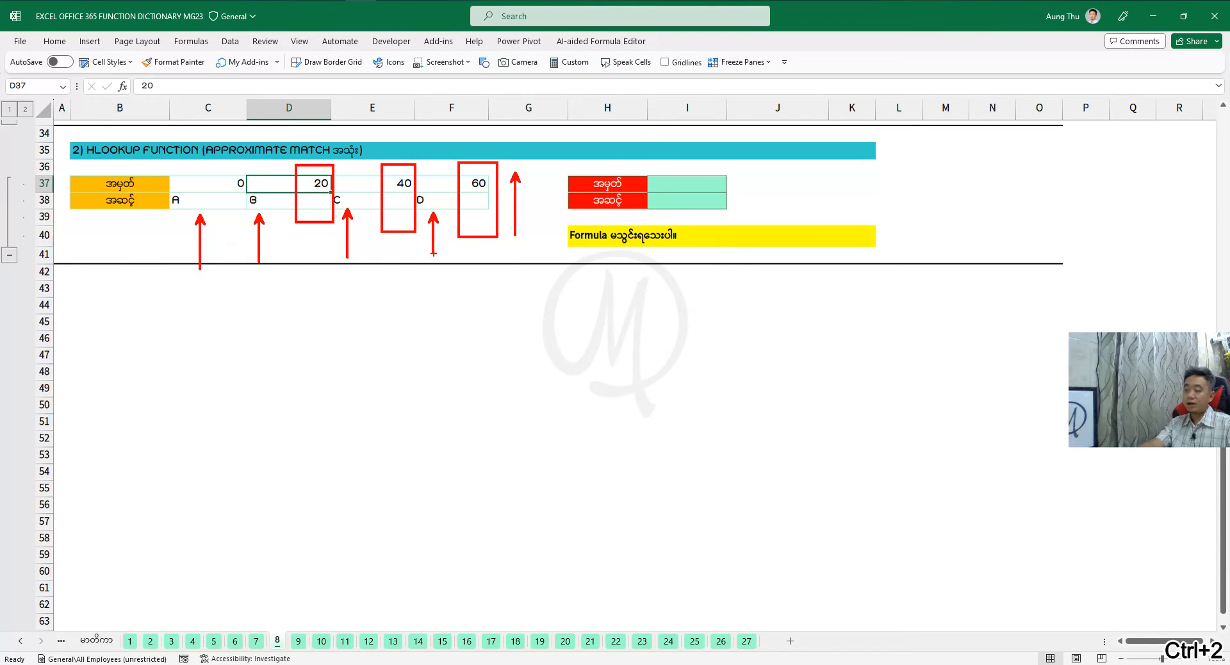
pyautogui.press('Escape')
# Review the mark and grade rows in B37:F38 alongside the blank mark cell I37, comparing grades A and B
pyautogui.moveTo(115, 185); pyautogui.dragTo(431, 184)
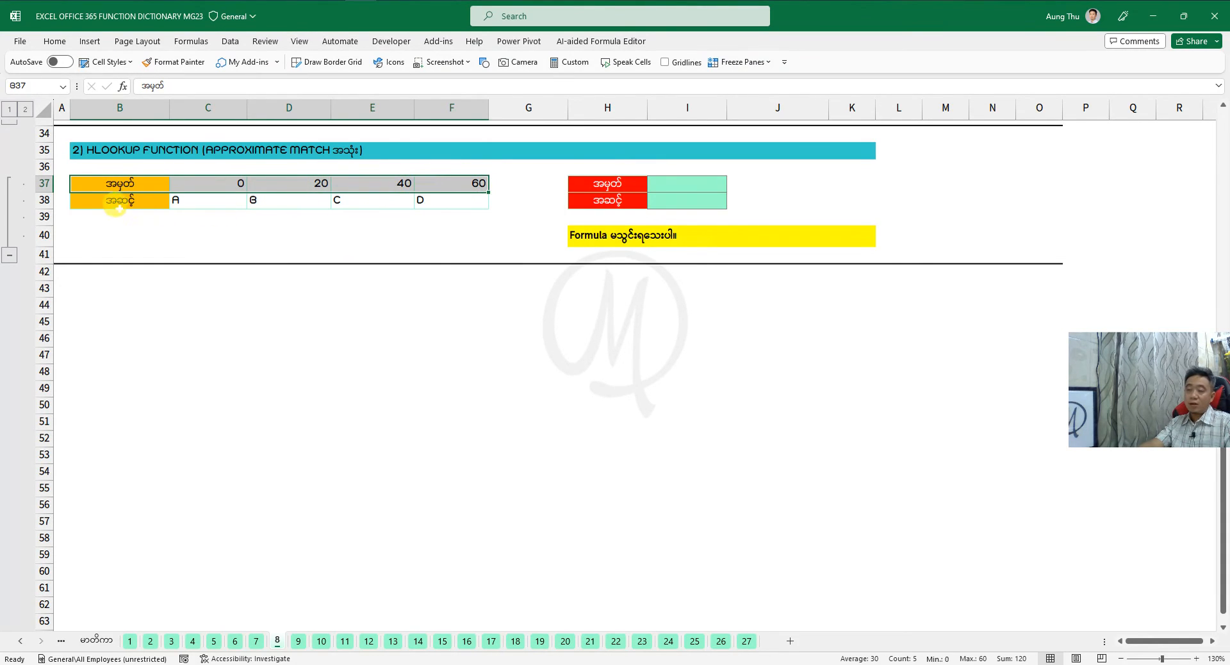
pyautogui.moveTo(102, 202); pyautogui.dragTo(436, 207)
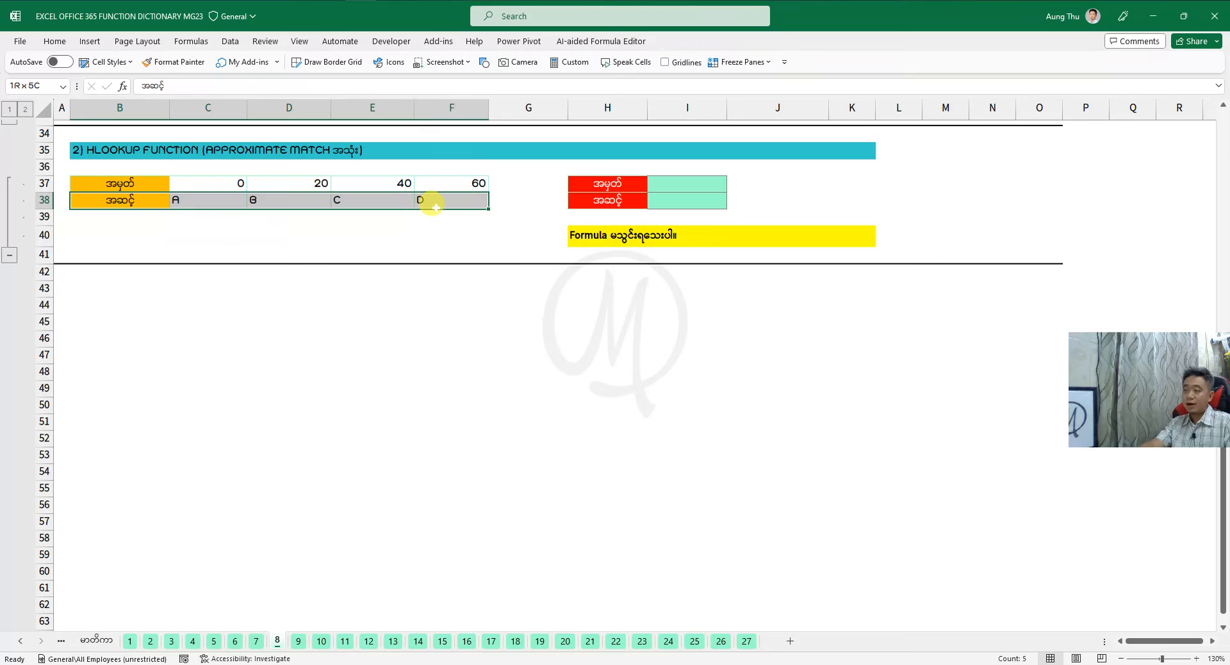
pyautogui.click(291, 183)
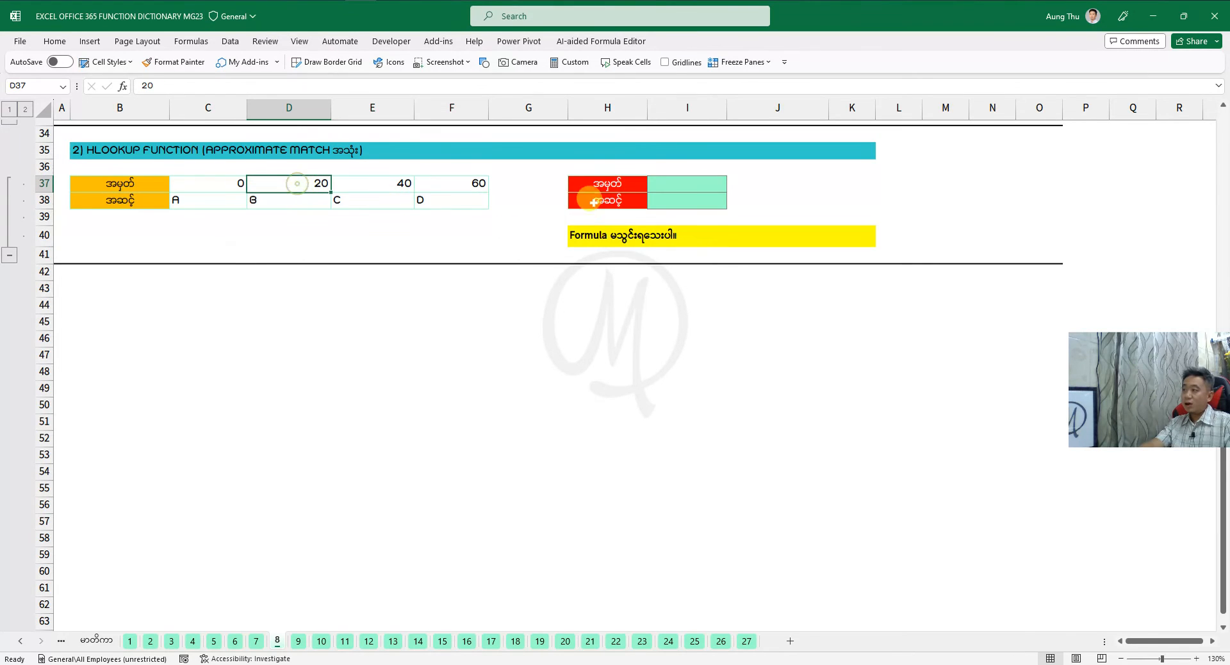
pyautogui.click(663, 186)
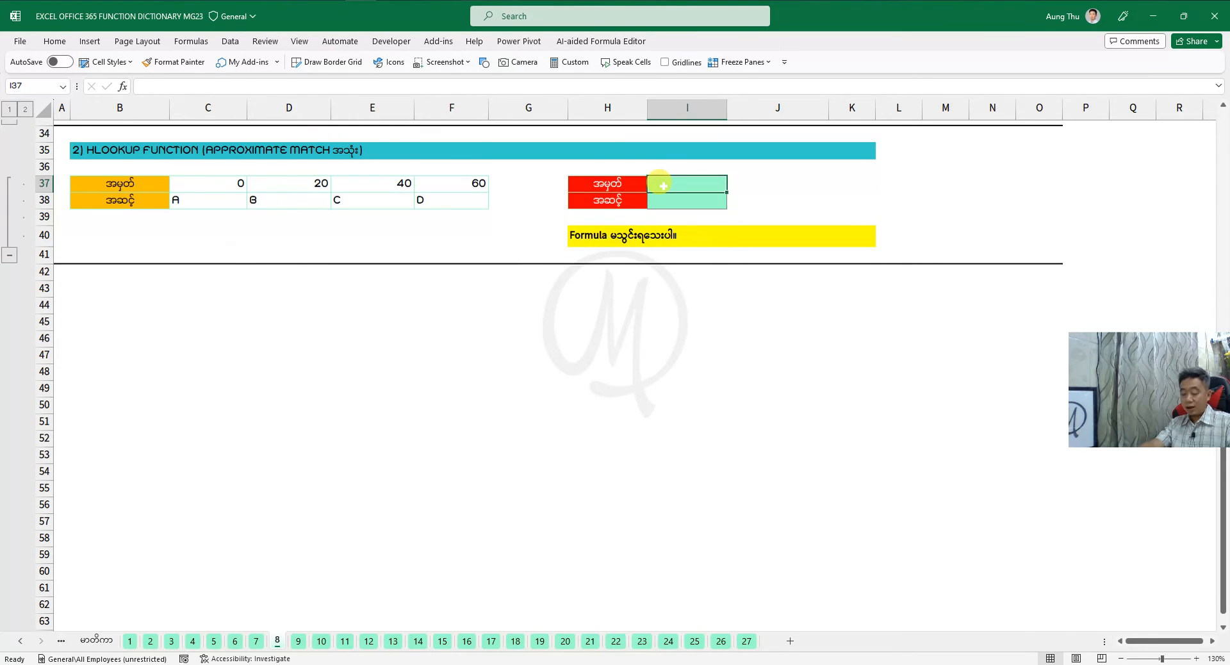
pyautogui.hotkey('ctrl', '2')
pyautogui.moveTo(244, 187); pyautogui.dragTo(266, 216)
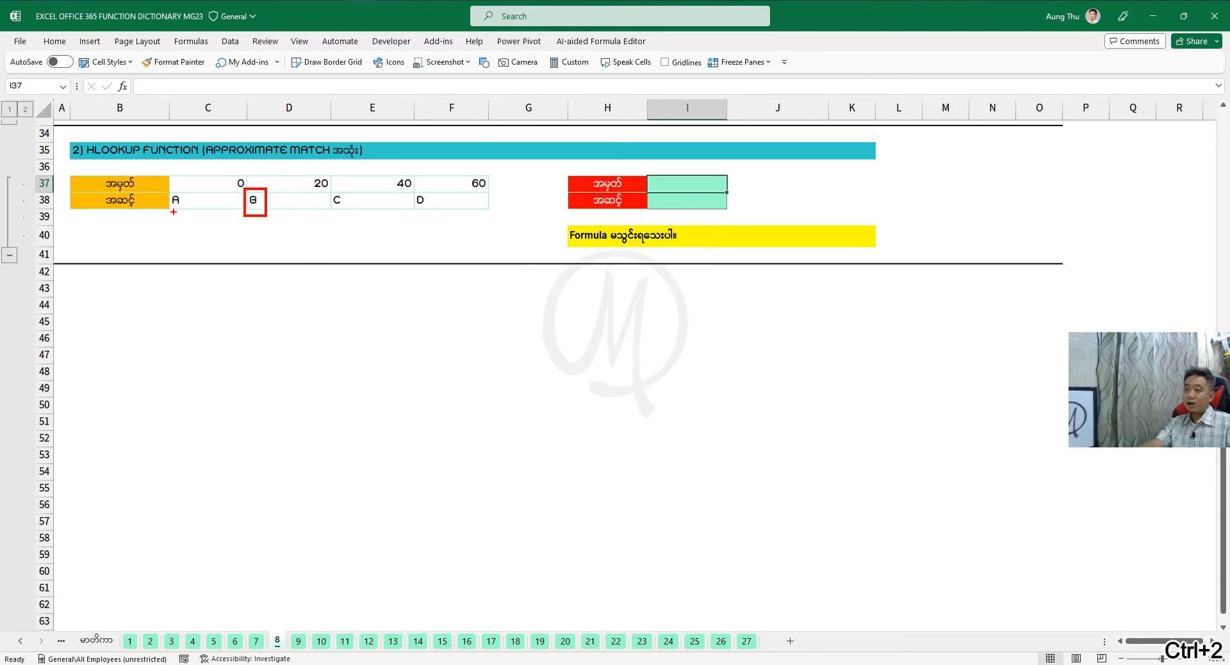
pyautogui.moveTo(174, 212); pyautogui.dragTo(176, 261)
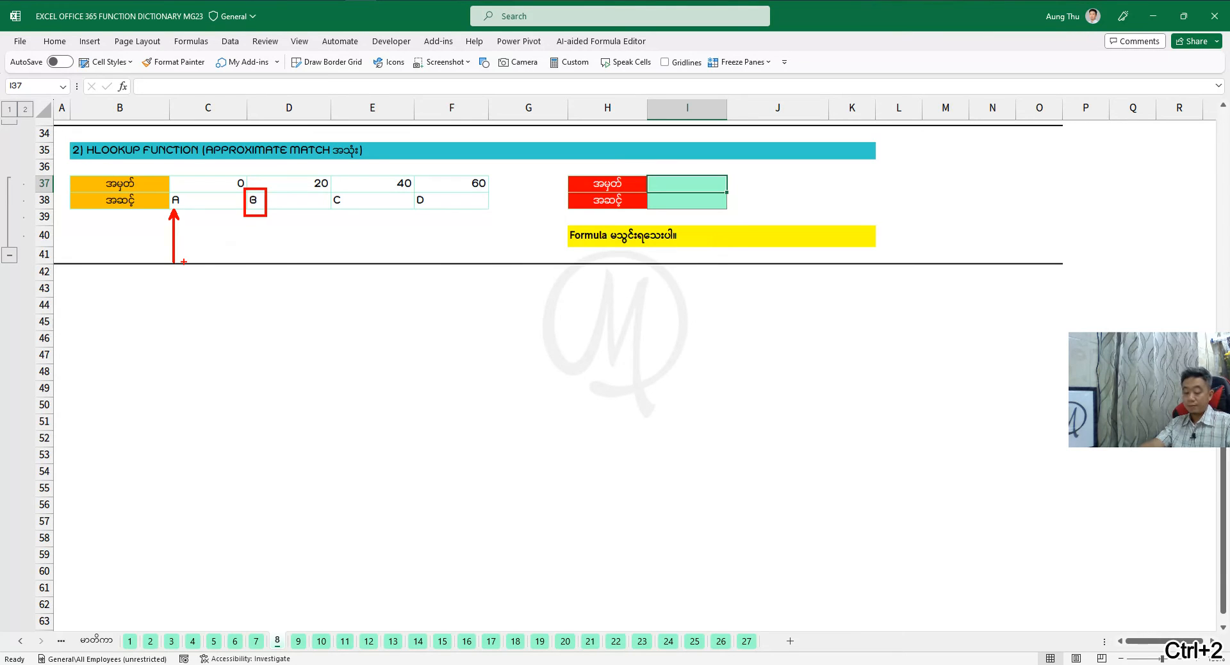
pyautogui.press('Escape')
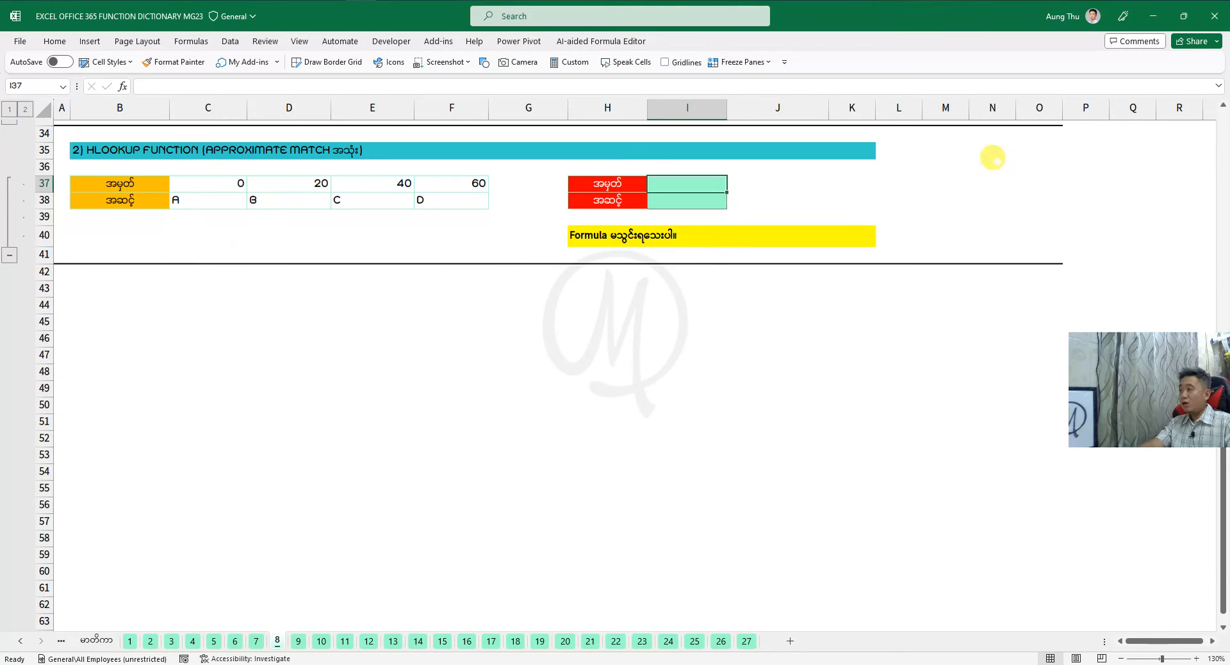
# Enter 19 as the mark to look up in I37
pyautogui.click(701, 202)
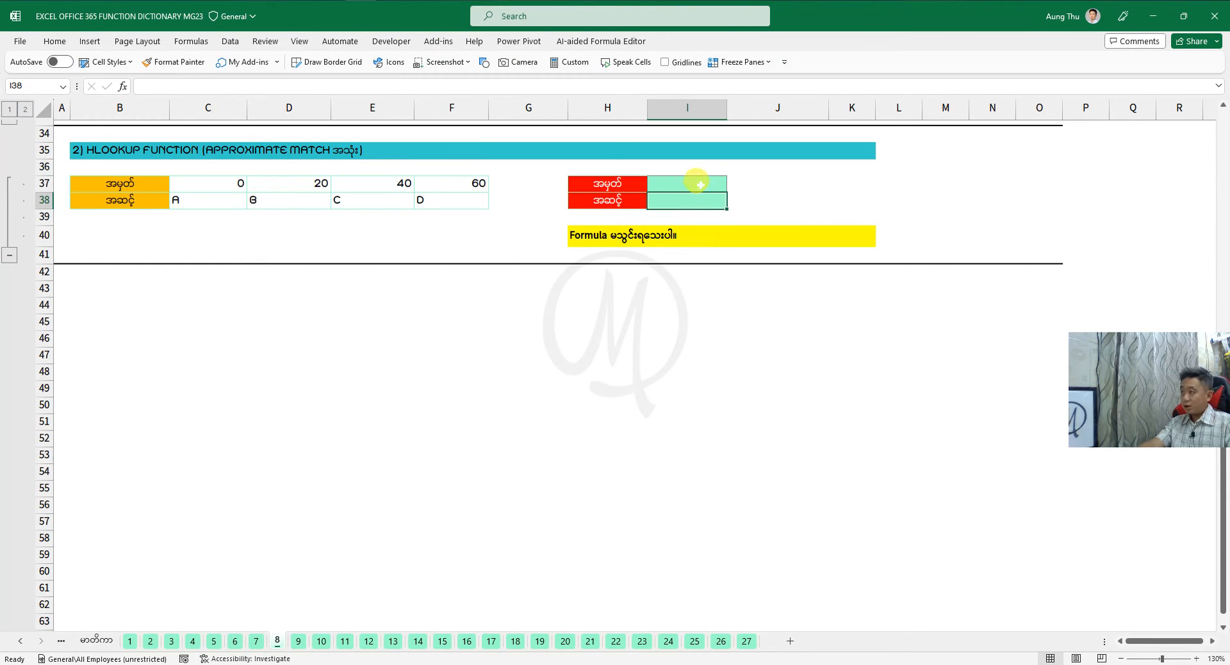
pyautogui.click(699, 182)
pyautogui.write('19')
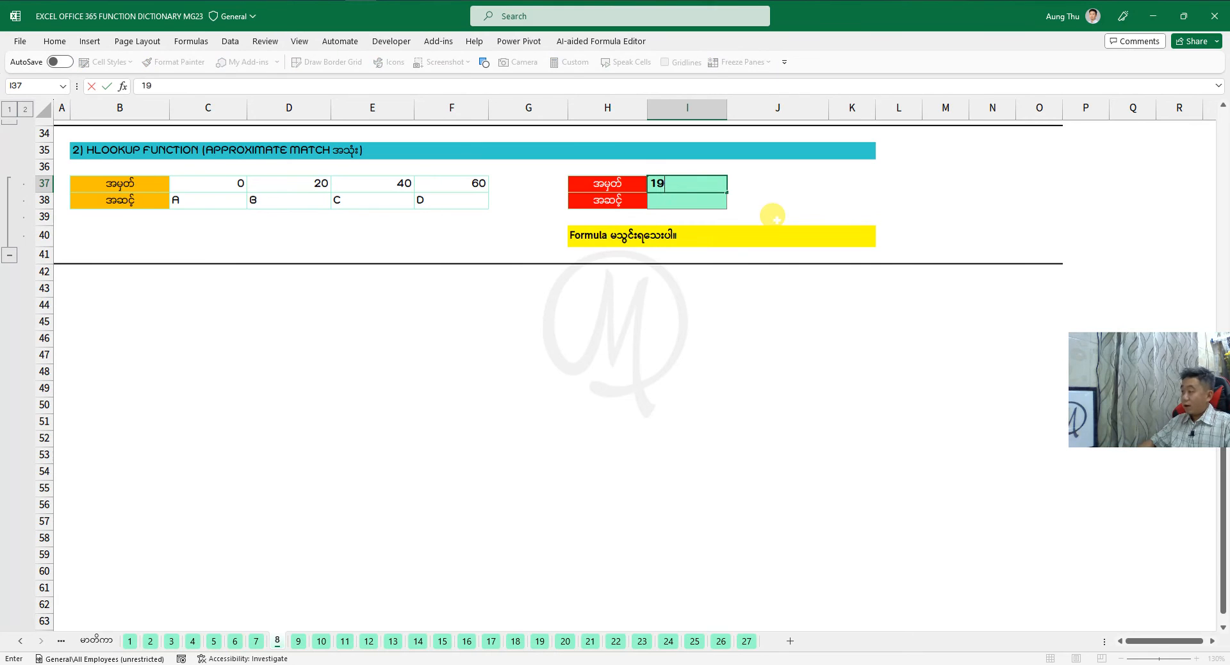
pyautogui.hotkey('ctrl', 'Return')
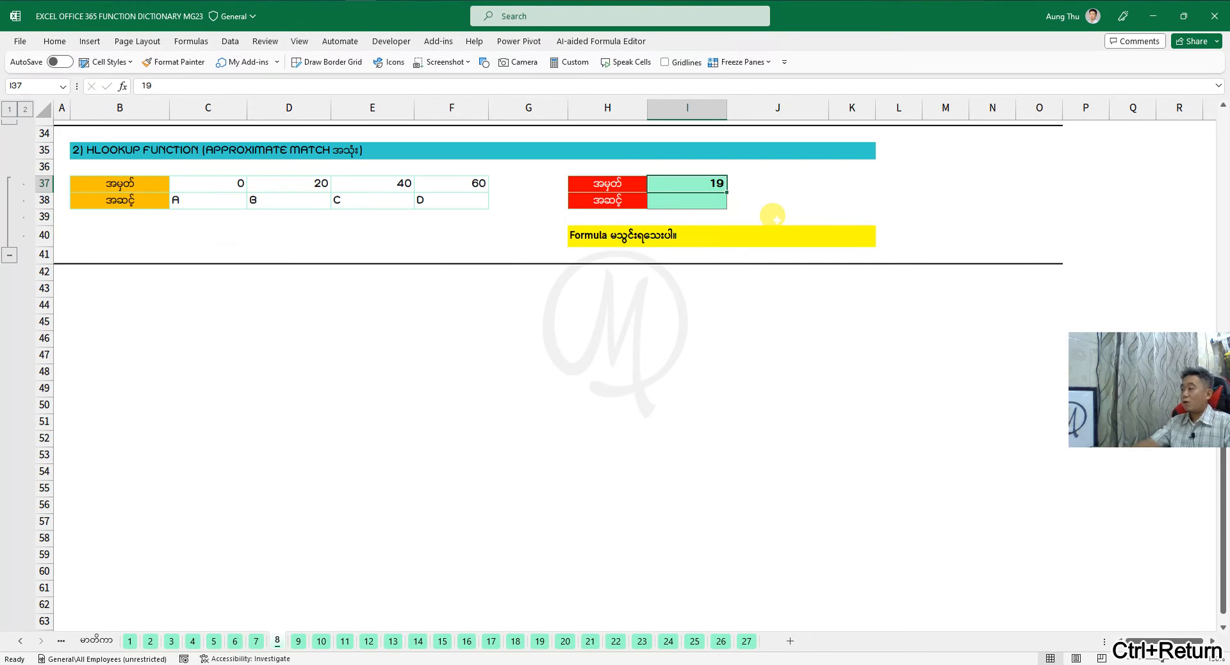
# Start an HLOOKUP formula in the grade cell I38 with I37 as the lookup value
pyautogui.click(693, 197)
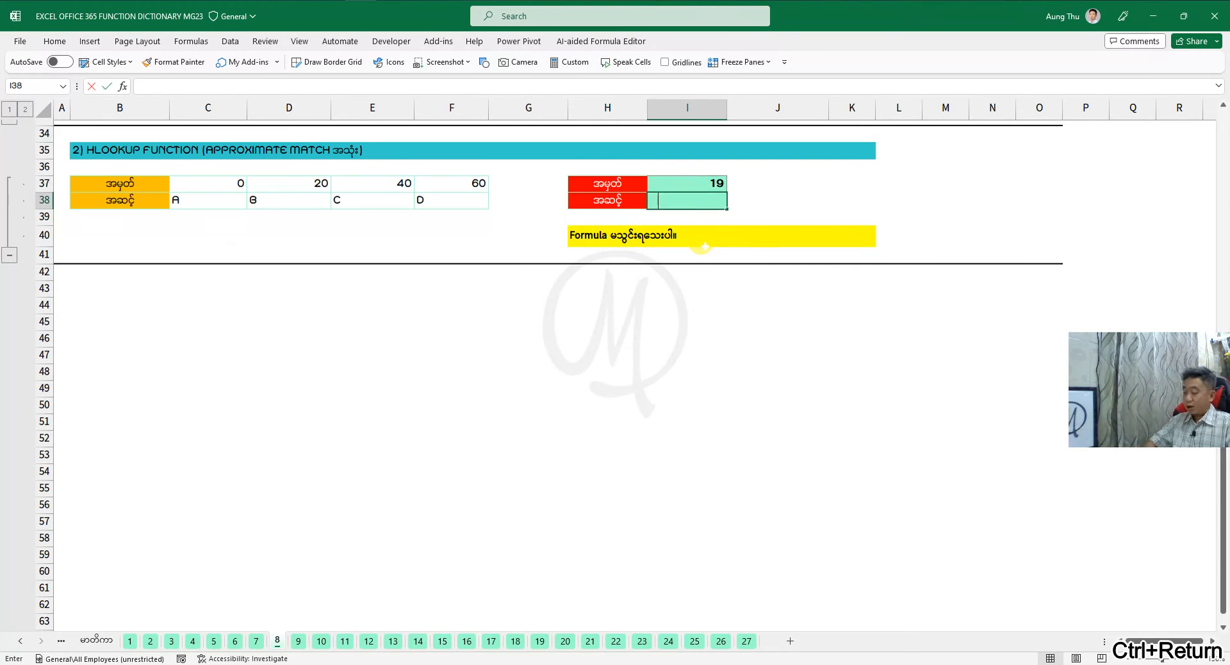
pyautogui.write('=hl')
pyautogui.press('Tab')
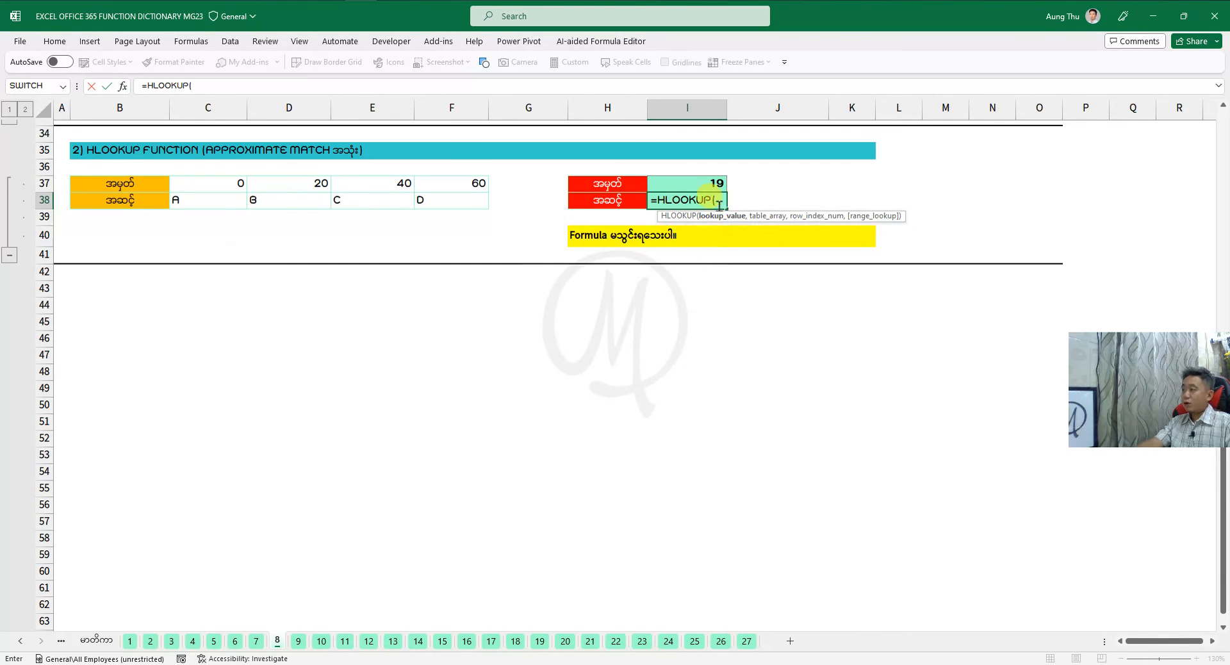
pyautogui.click(691, 183)
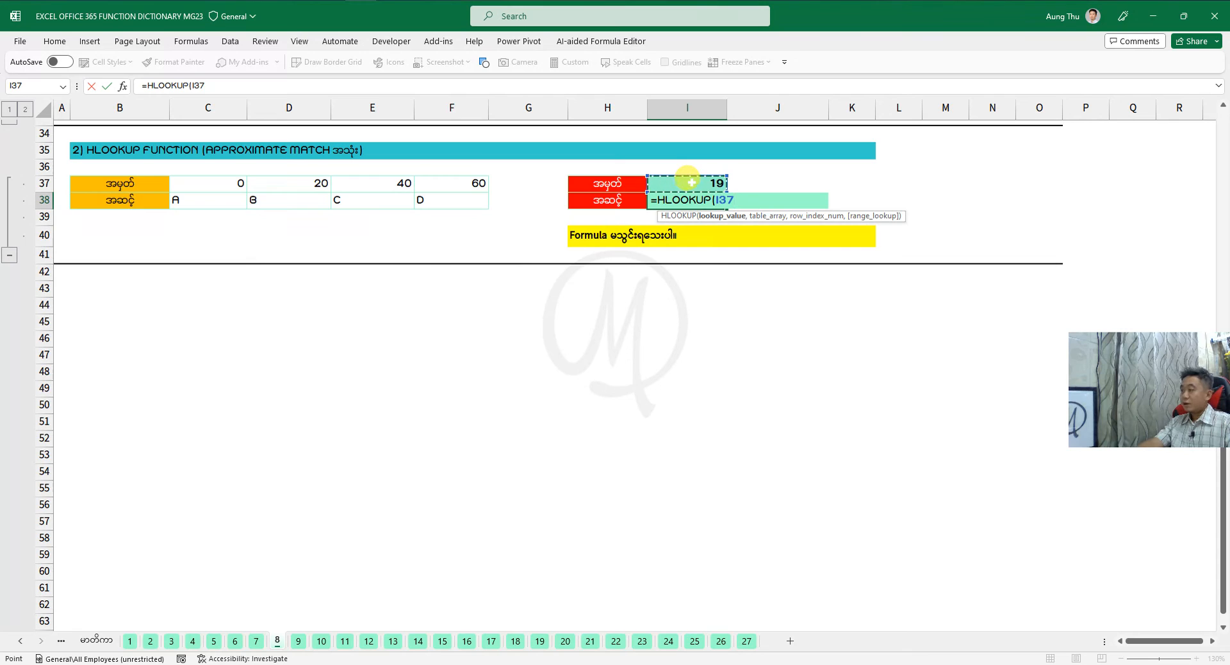
pyautogui.hotkey('ctrl', '2')
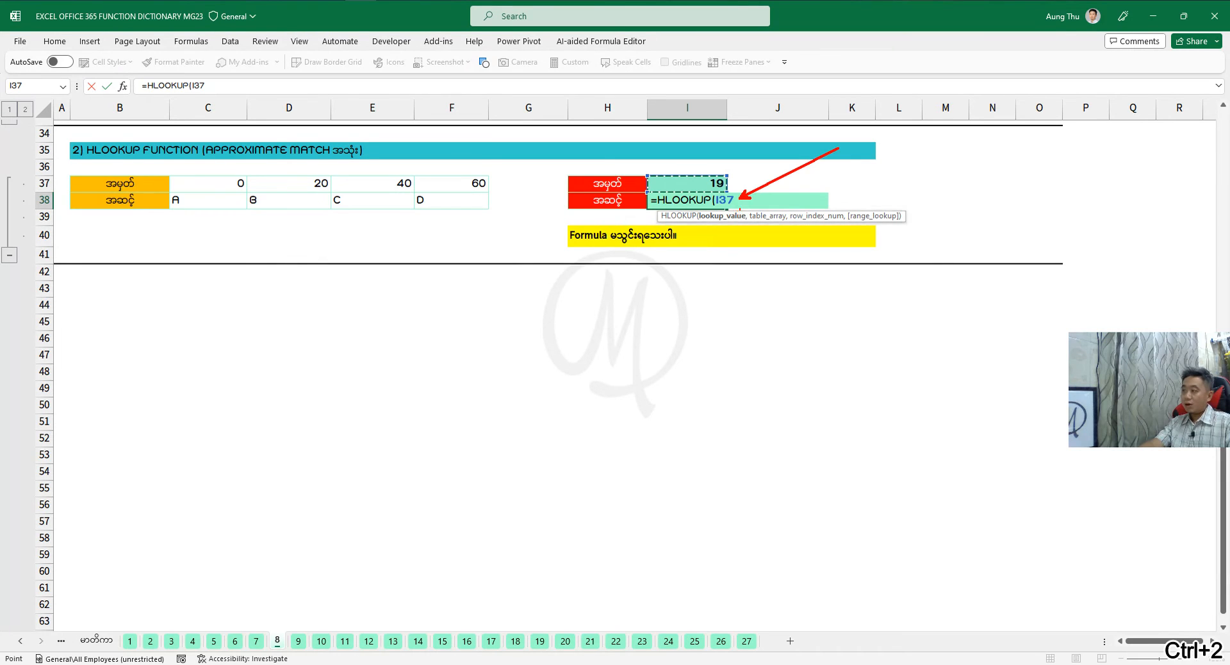
pyautogui.press('Escape')
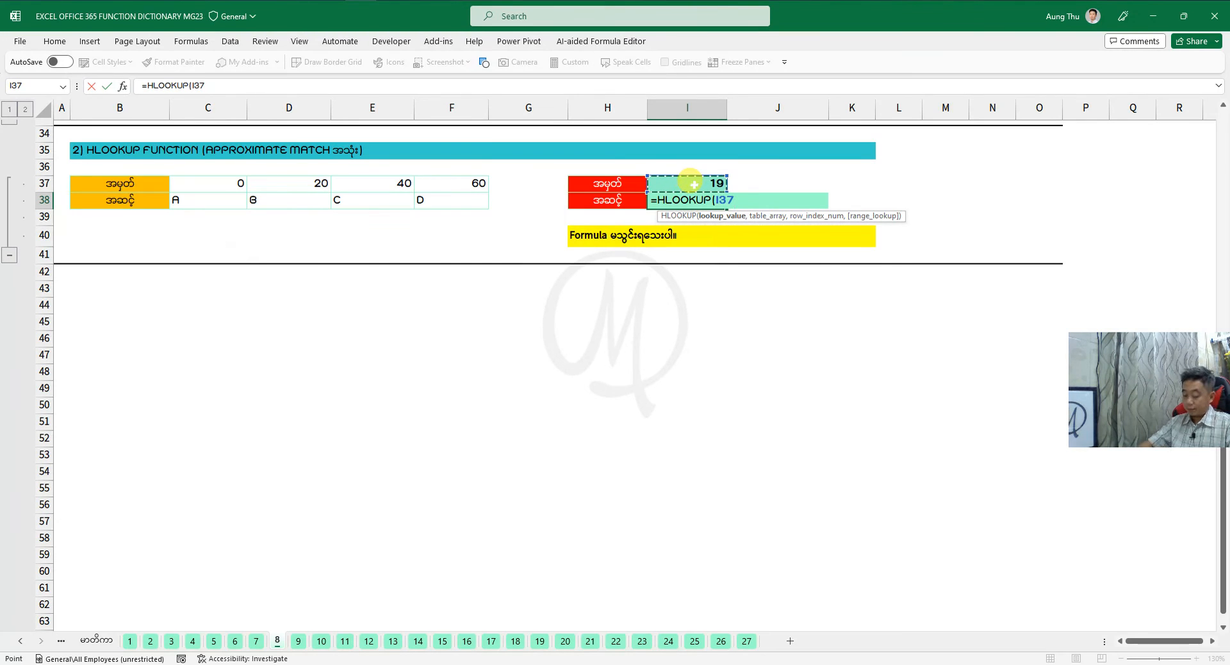
pyautogui.write(',')
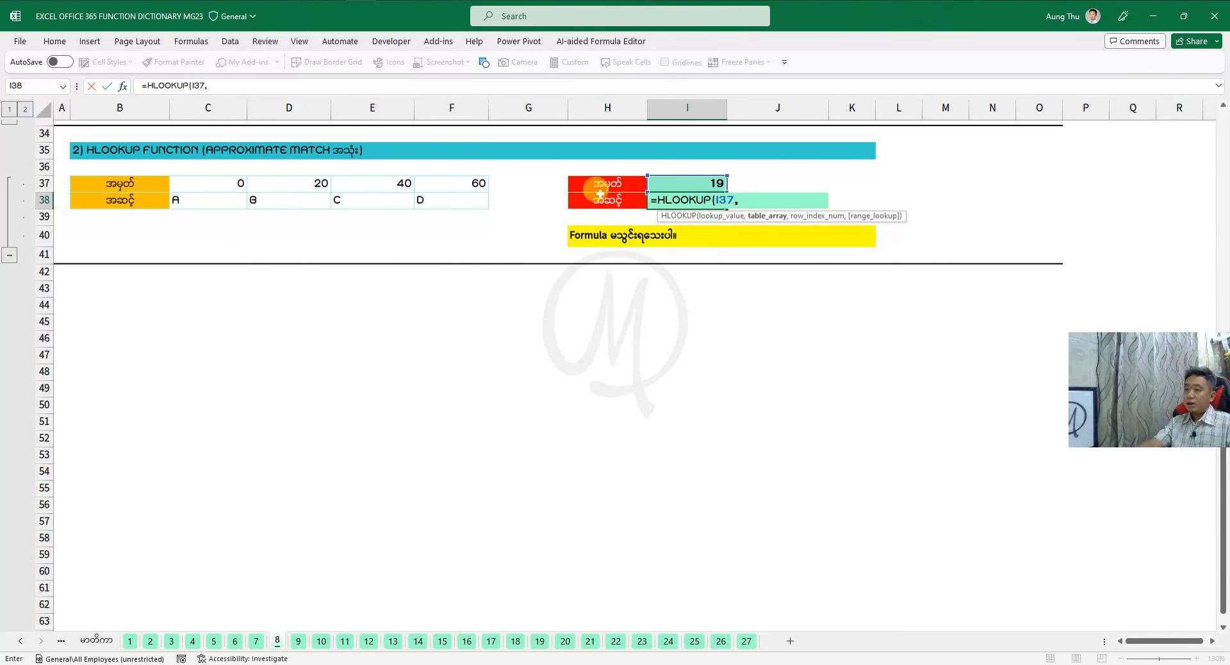
# Give the HLOOKUP formula in I38 the table array C37:F38 and the row index number 2
pyautogui.moveTo(211, 184); pyautogui.dragTo(454, 200)
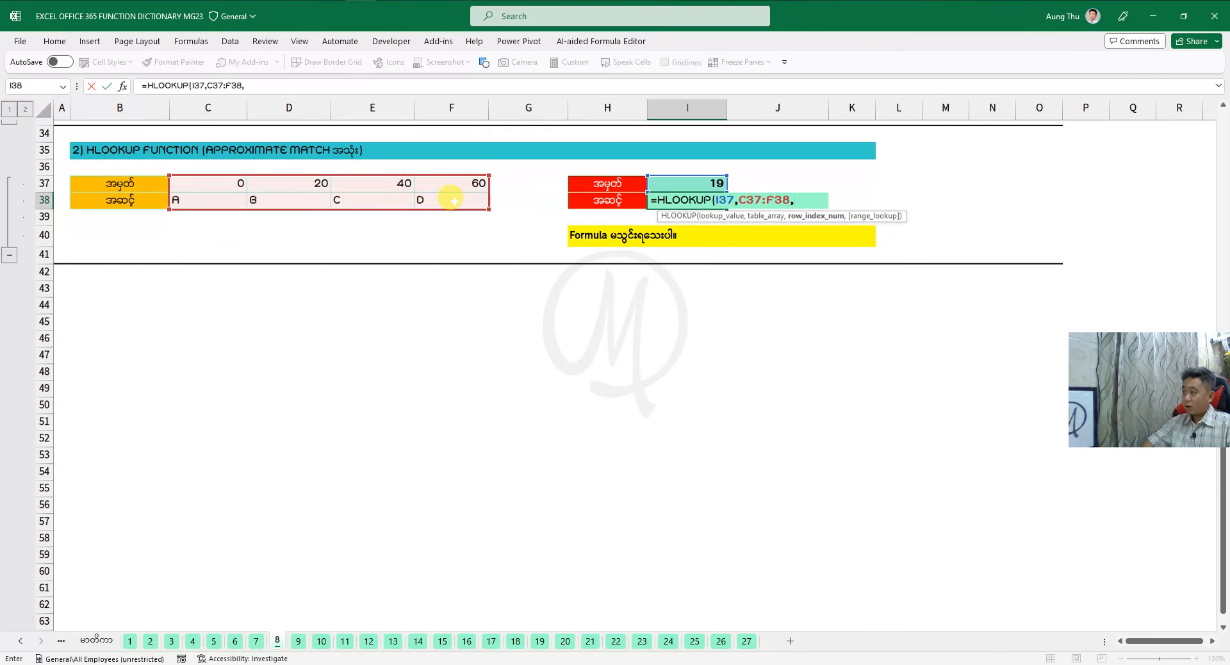
pyautogui.write(',')
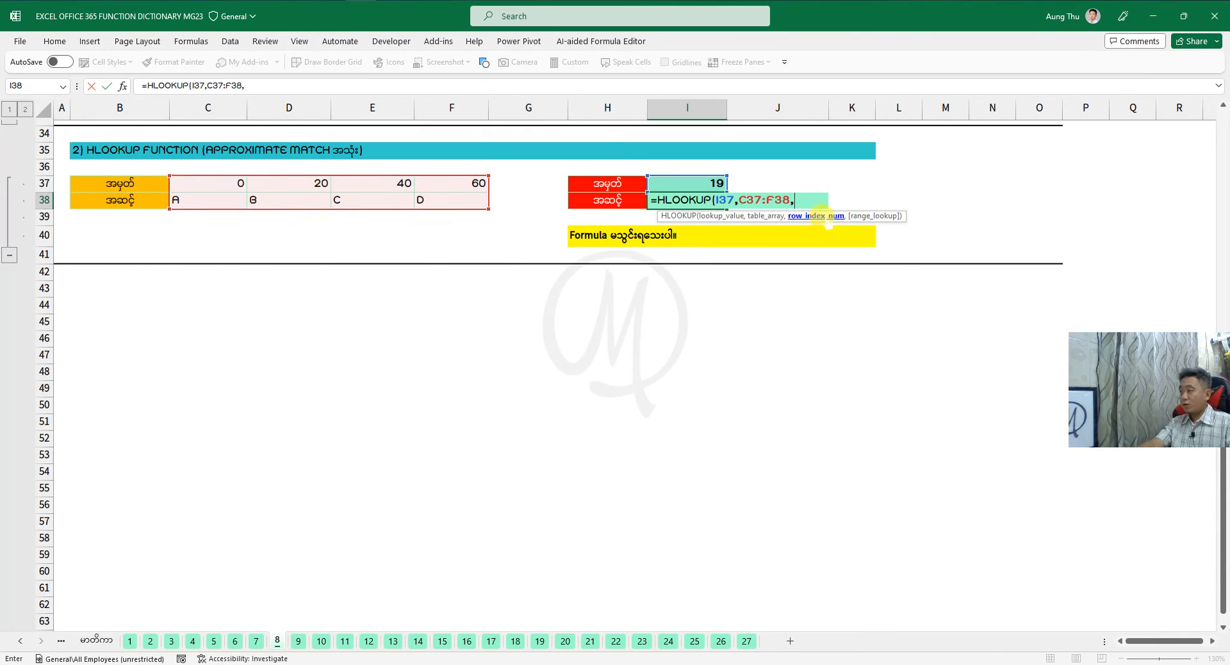
pyautogui.hotkey('ctrl', '2')
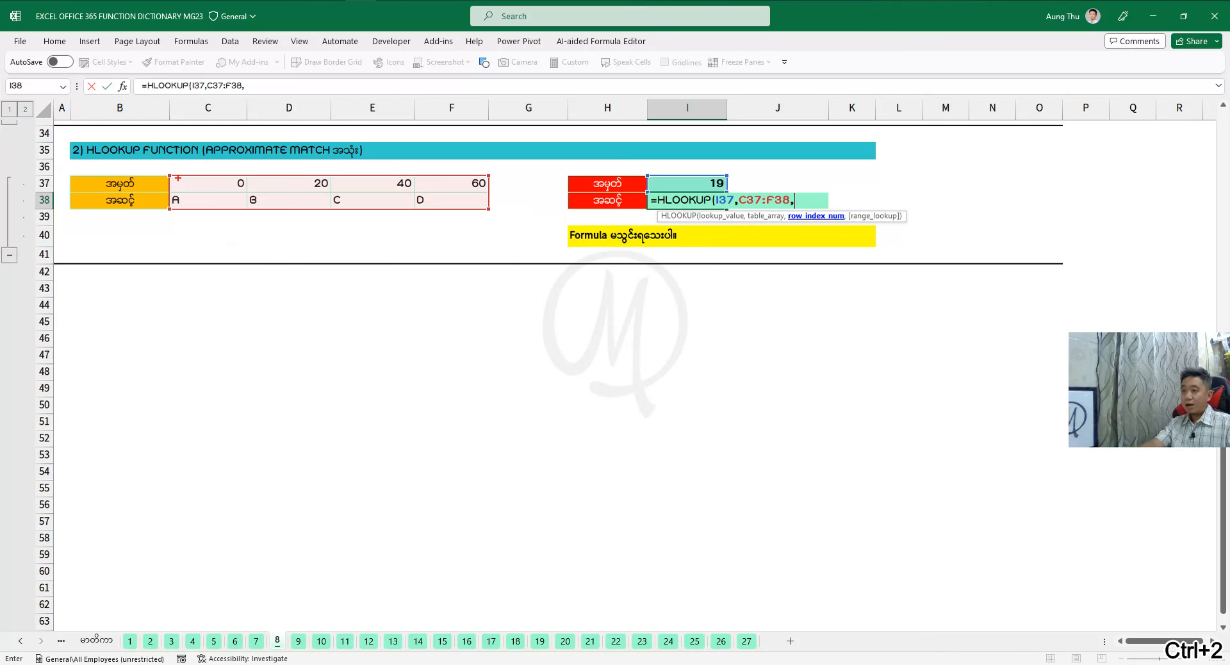
pyautogui.moveTo(151, 190)
pyautogui.mouseDown()
pyautogui.moveTo(338, 220)
pyautogui.moveTo(509, 220)
pyautogui.mouseUp()
pyautogui.moveTo(527, 300); pyautogui.dragTo(491, 228)
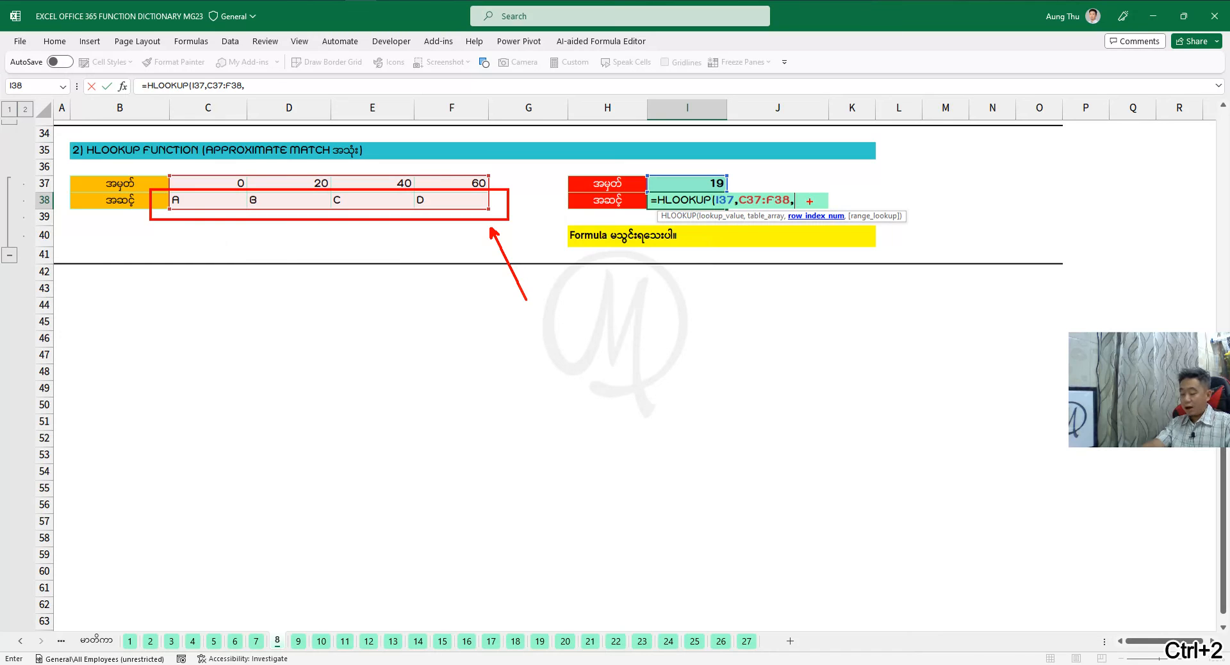
pyautogui.press('Escape')
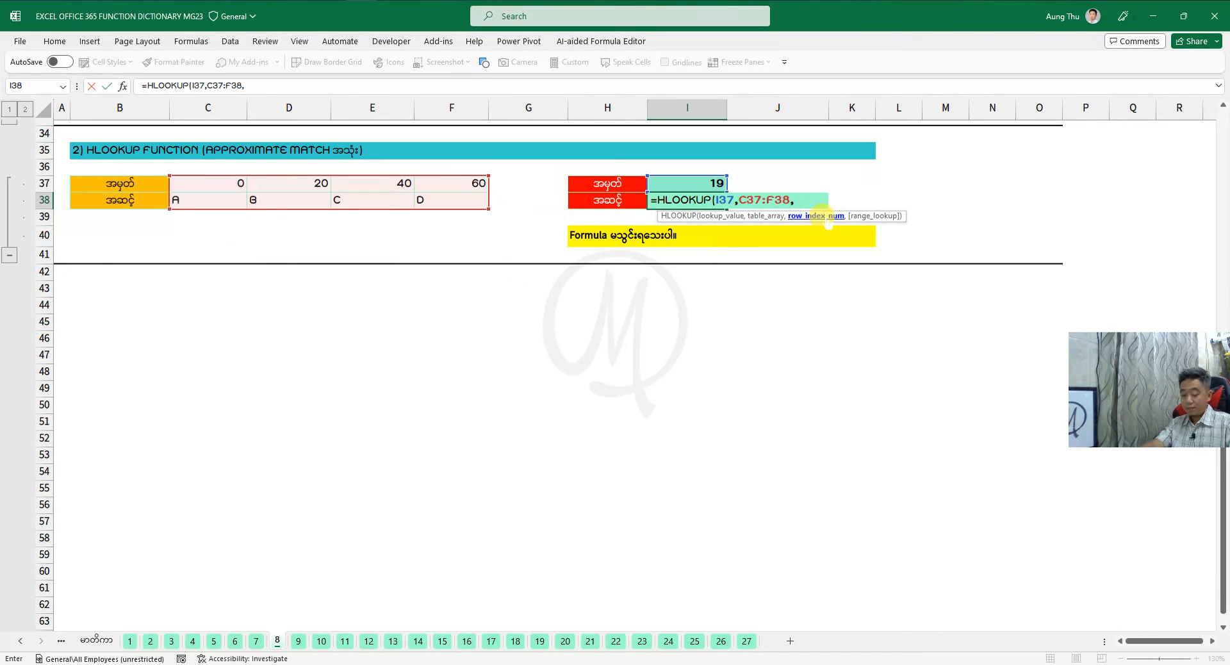
pyautogui.write(',')
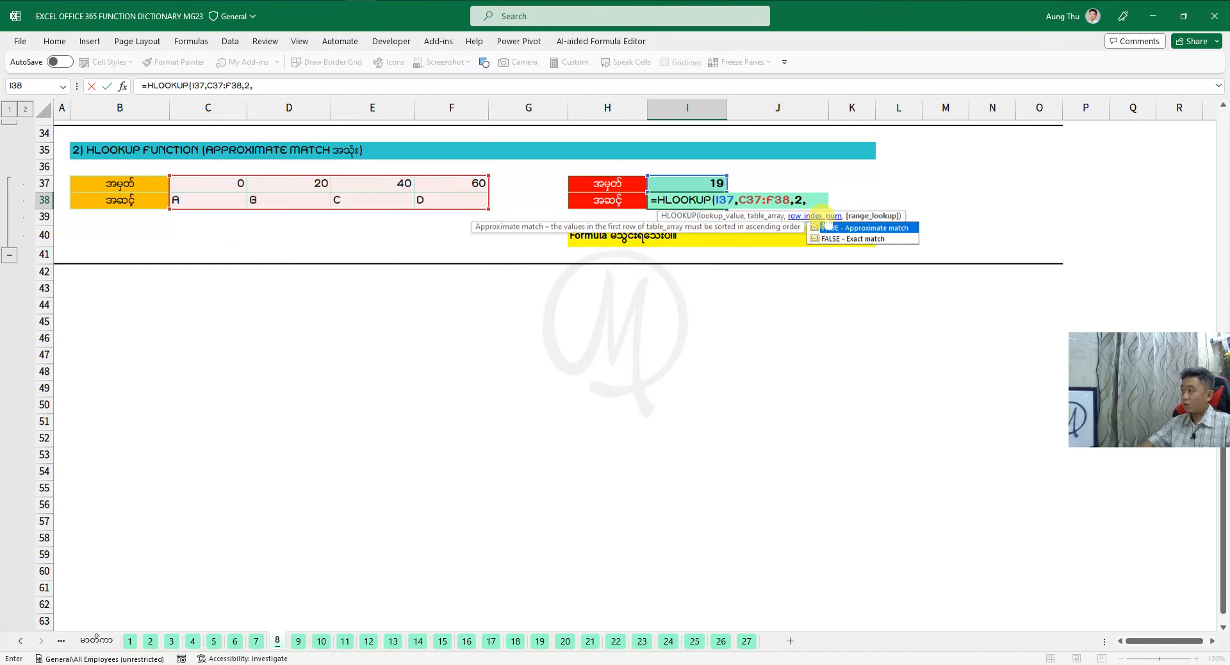
pyautogui.doubleClick(859, 229)
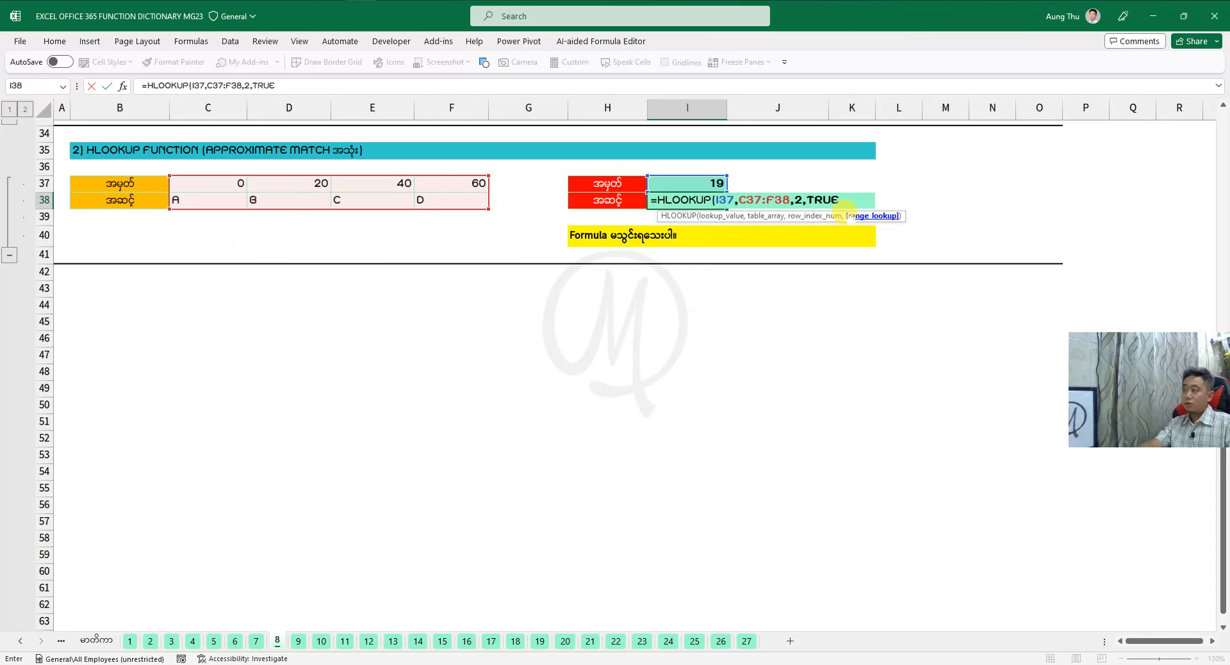
pyautogui.press('BackSpace')
pyautogui.press('BackSpace')
pyautogui.press('BackSpace')
pyautogui.press('BackSpace')
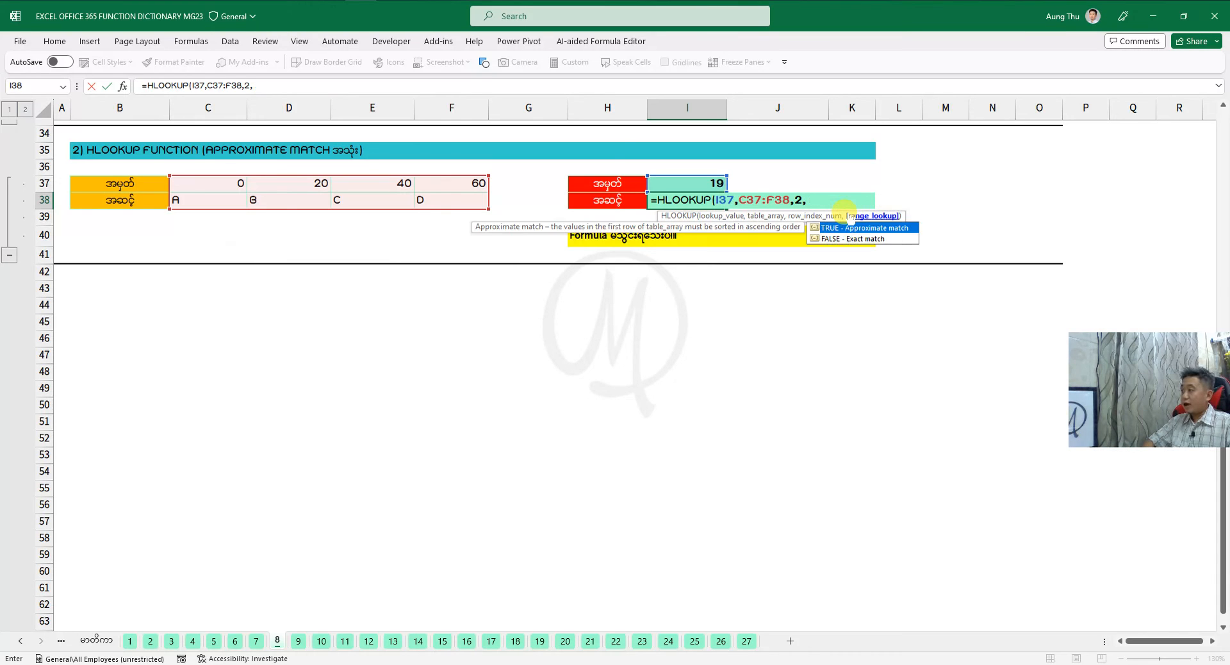
# Complete the HLOOKUP formula in I38 with 1 as the range lookup argument for approximate match
pyautogui.write('1')
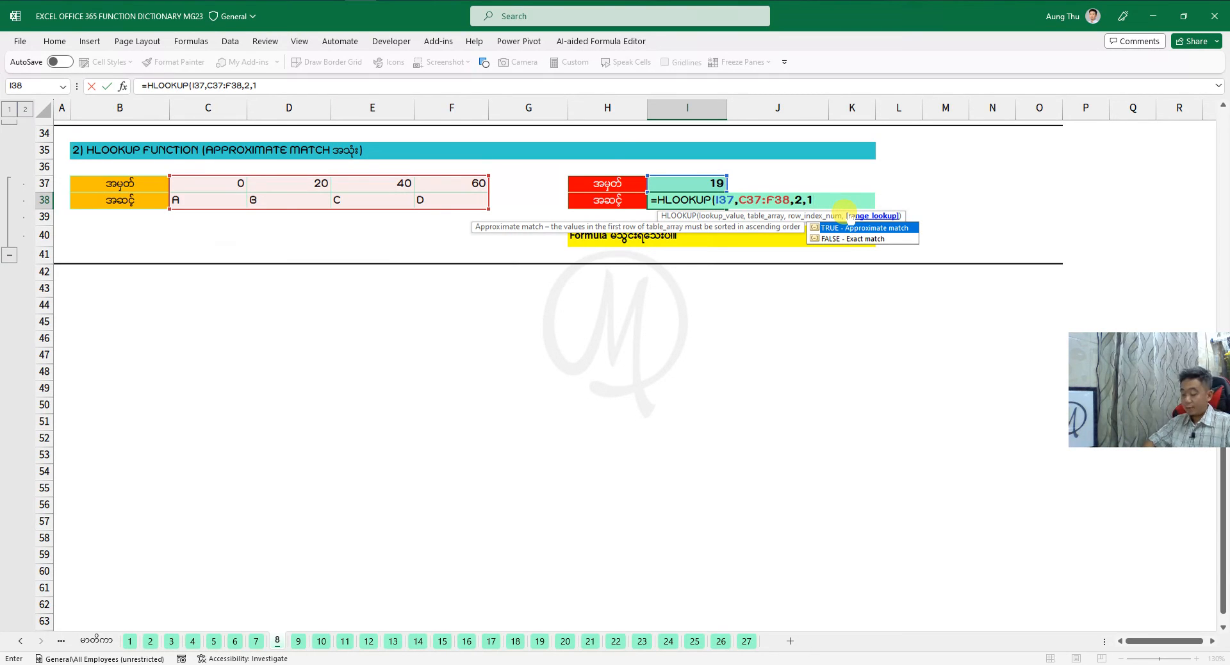
pyautogui.write(')')
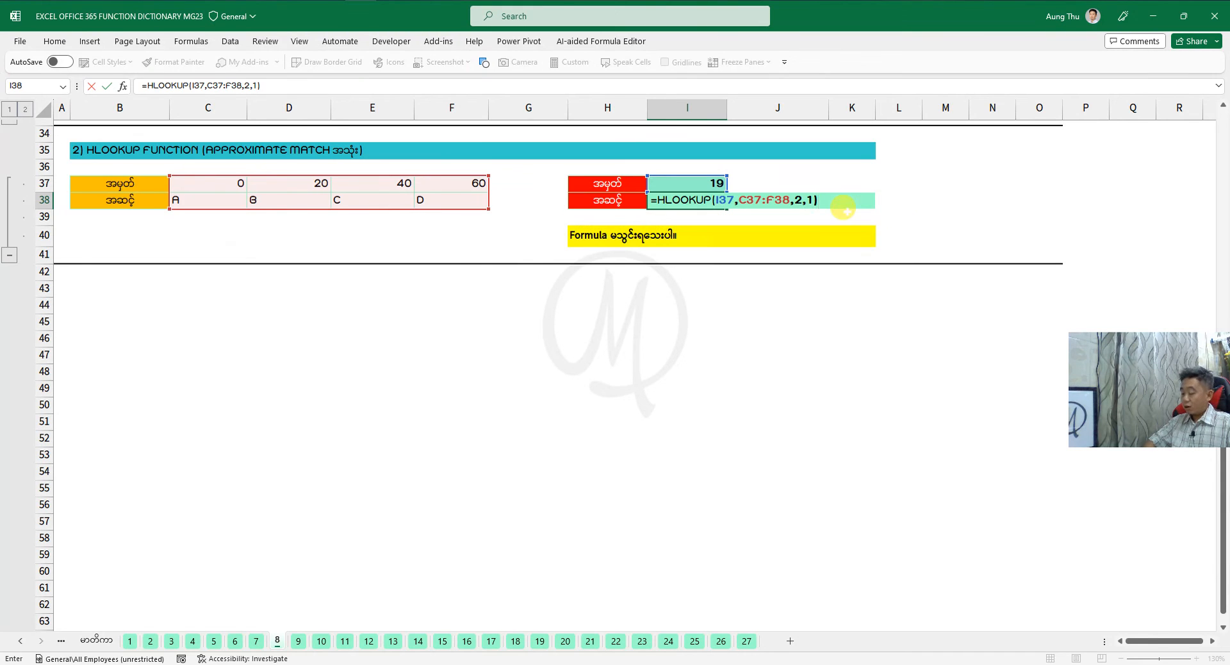
pyautogui.hotkey('ctrl', 'Return')
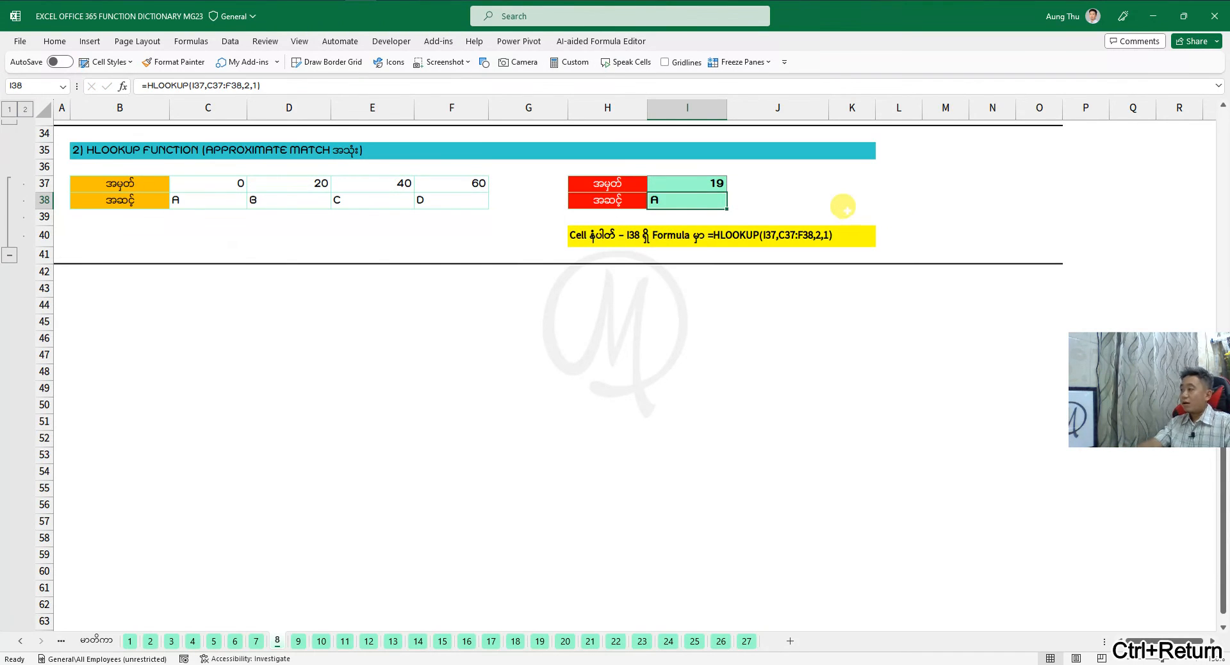
pyautogui.hotkey('ctrl', '2')
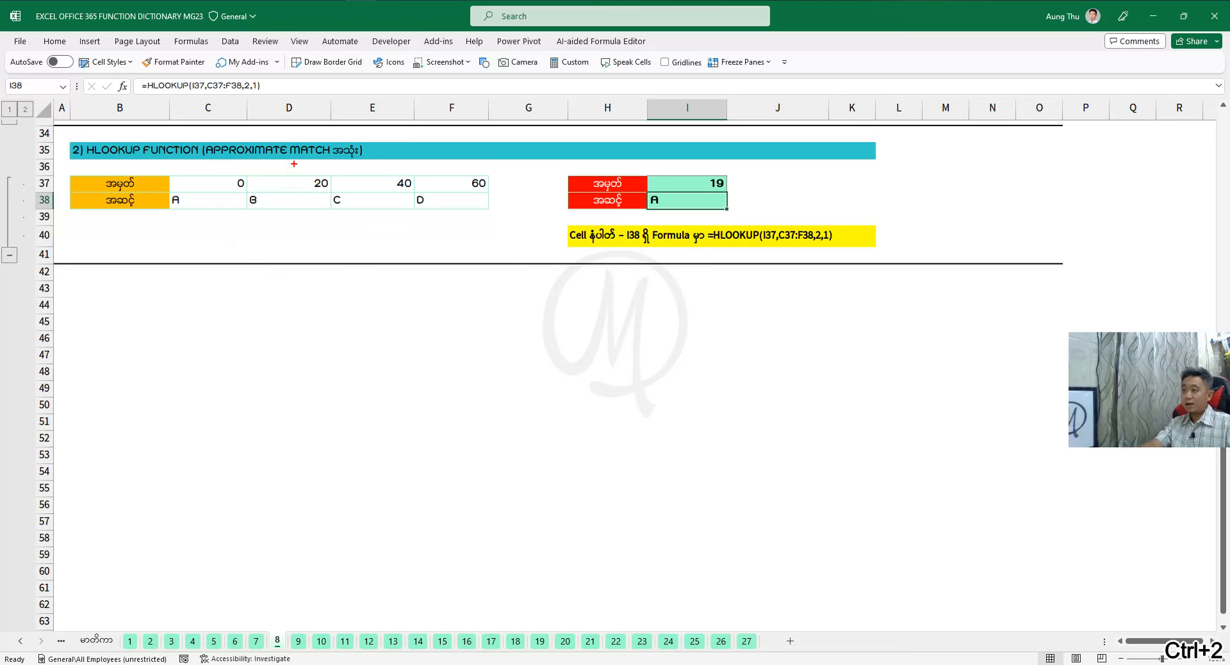
pyautogui.moveTo(294, 164); pyautogui.dragTo(330, 221)
pyautogui.moveTo(182, 215); pyautogui.dragTo(182, 261)
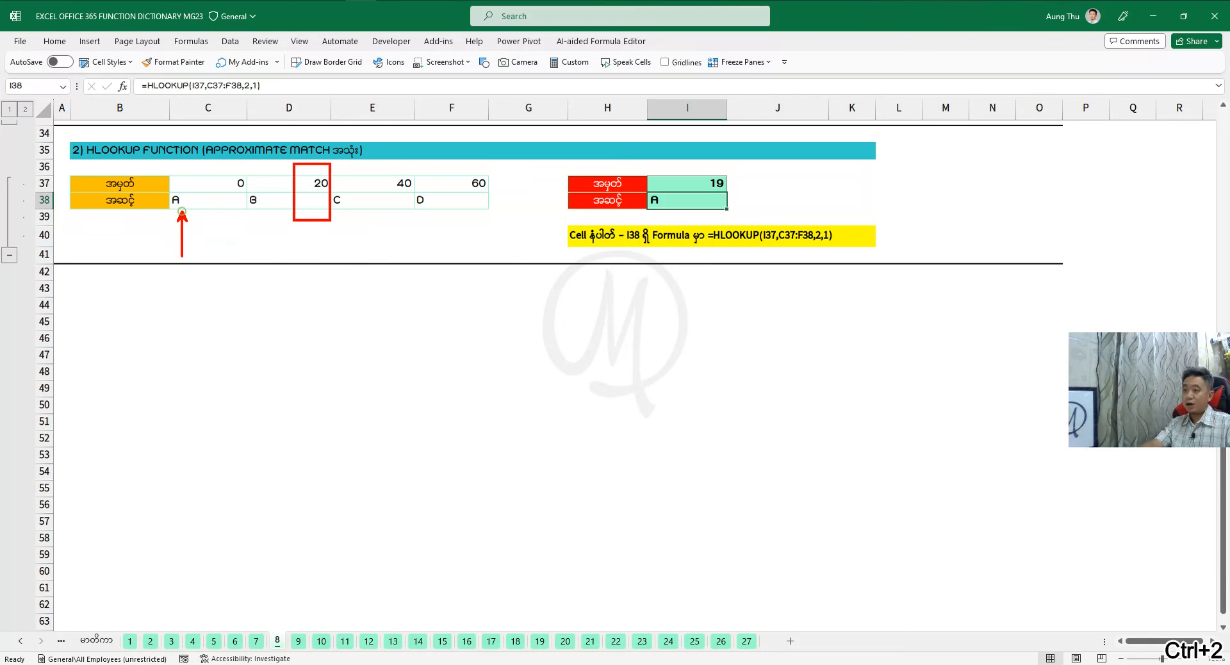
pyautogui.moveTo(734, 207); pyautogui.dragTo(844, 212)
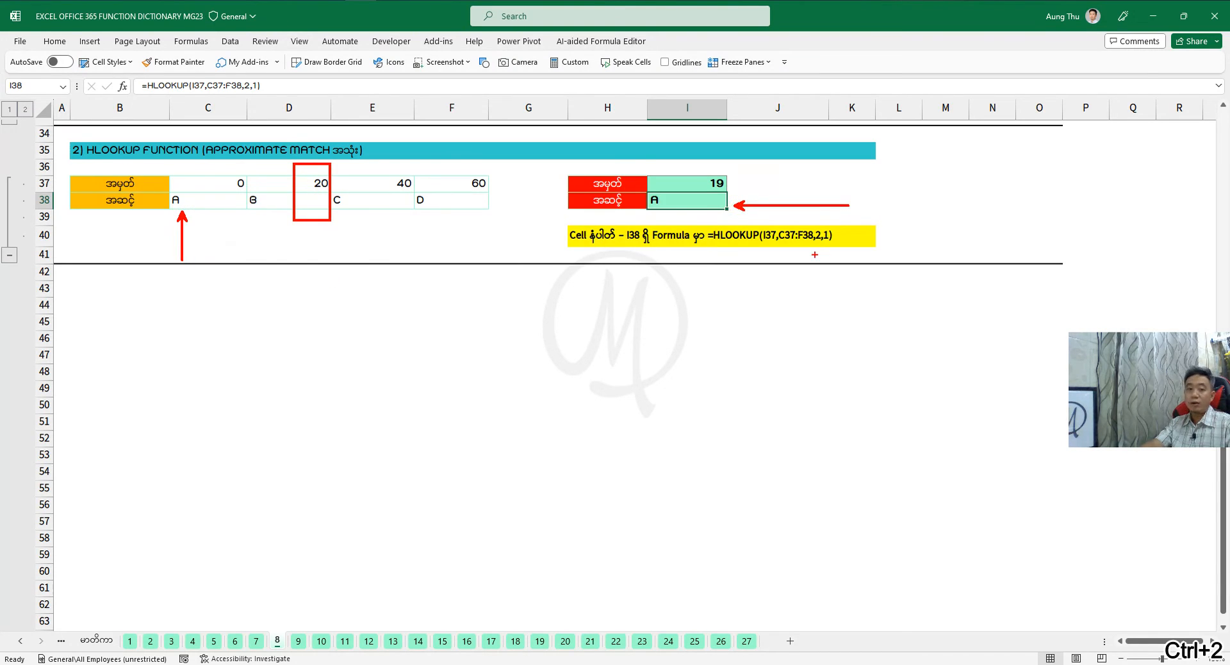
pyautogui.press('Escape')
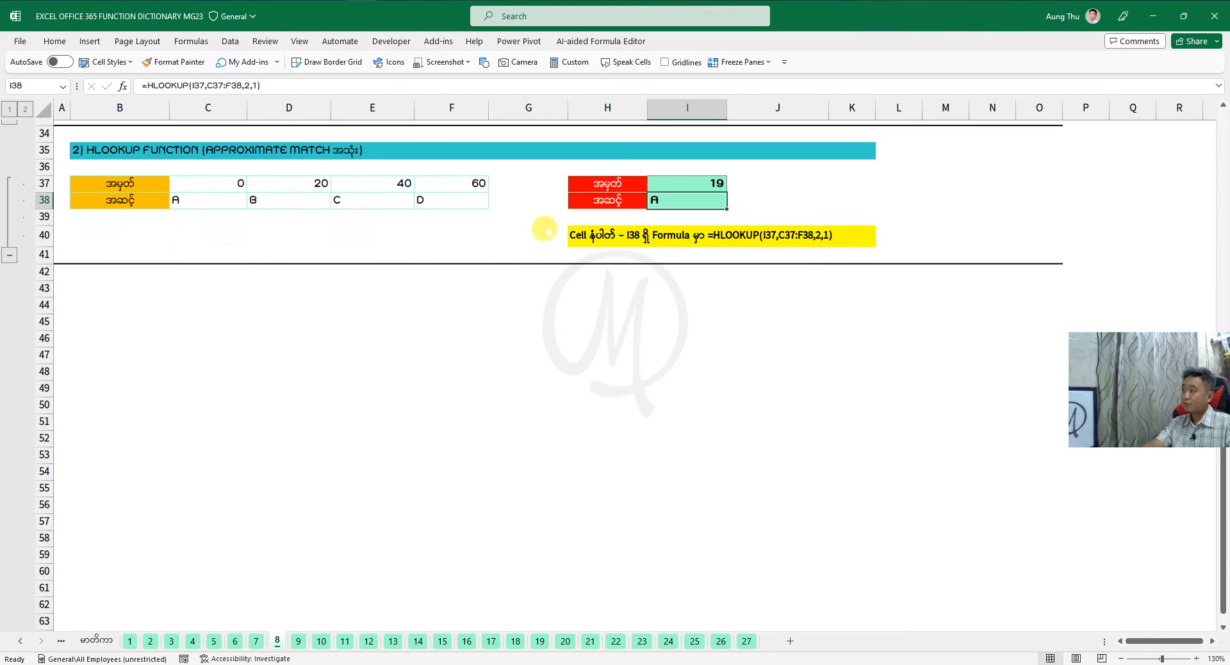
# Change the mark to look up in I37 to 20
pyautogui.click(671, 182)
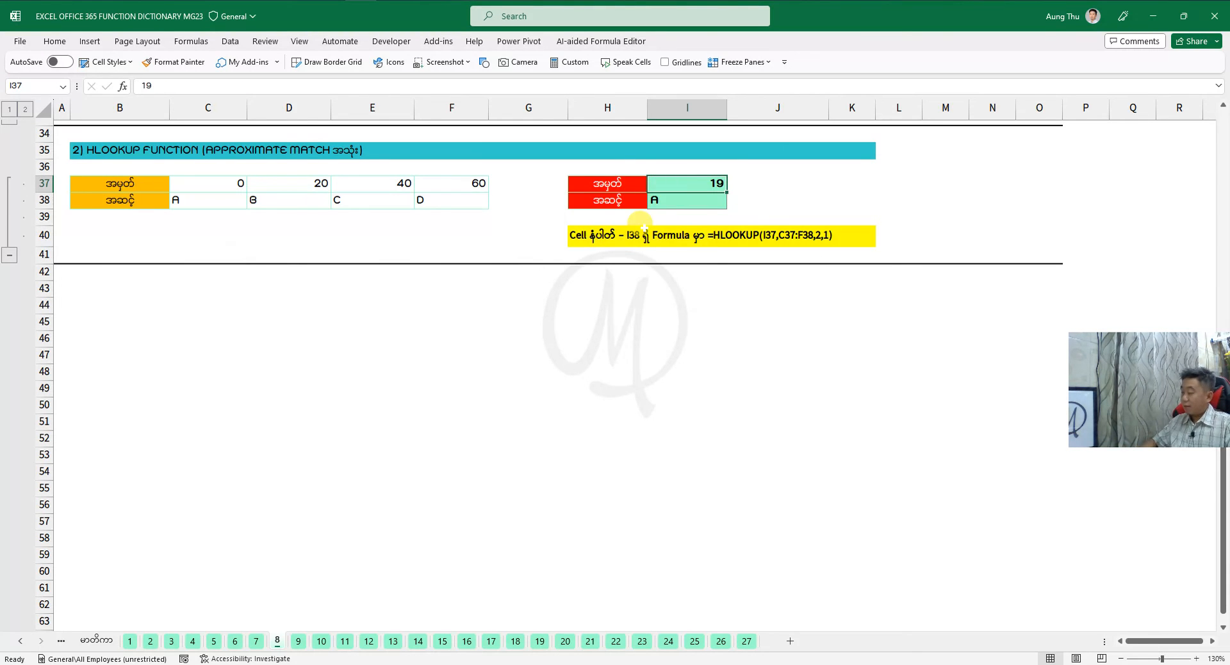
pyautogui.write('20')
pyautogui.hotkey('ctrl', 'Return')
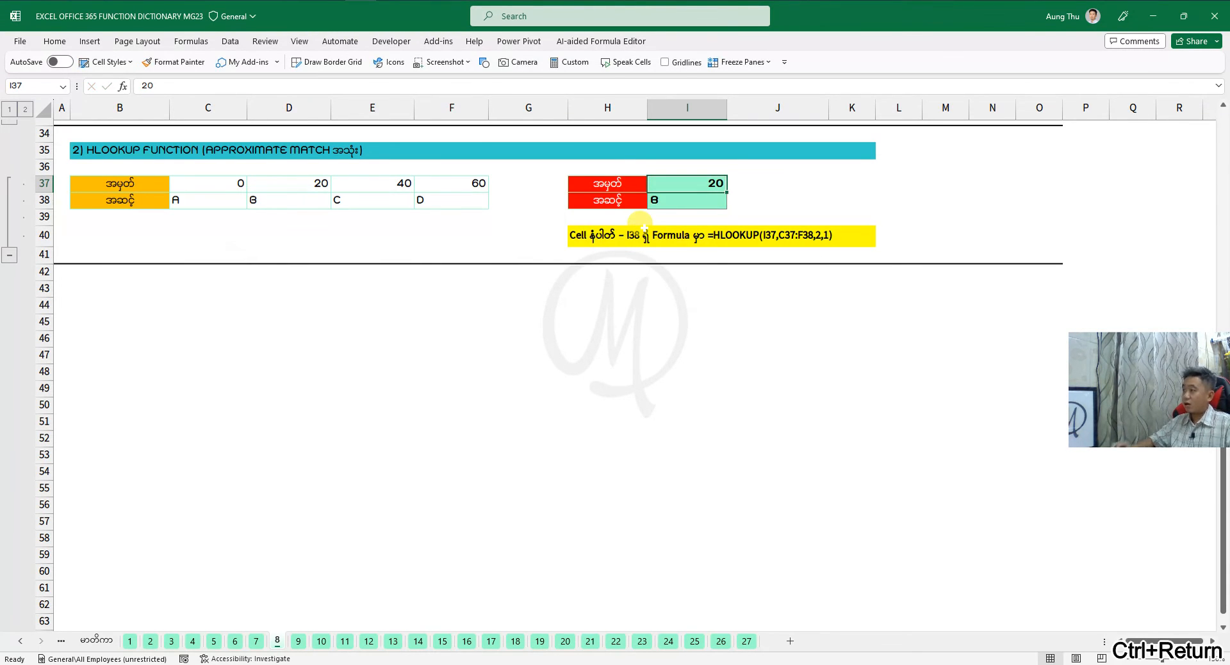
pyautogui.hotkey('ctrl', '2')
pyautogui.moveTo(689, 203); pyautogui.dragTo(788, 203)
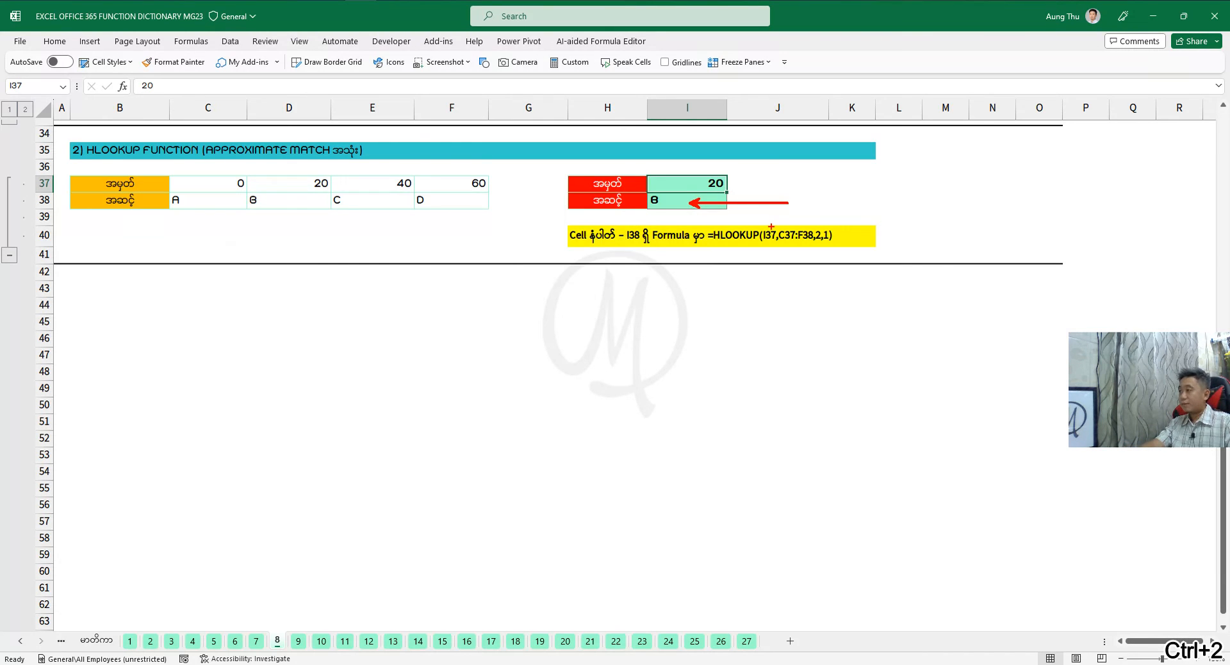
pyautogui.press('Escape')
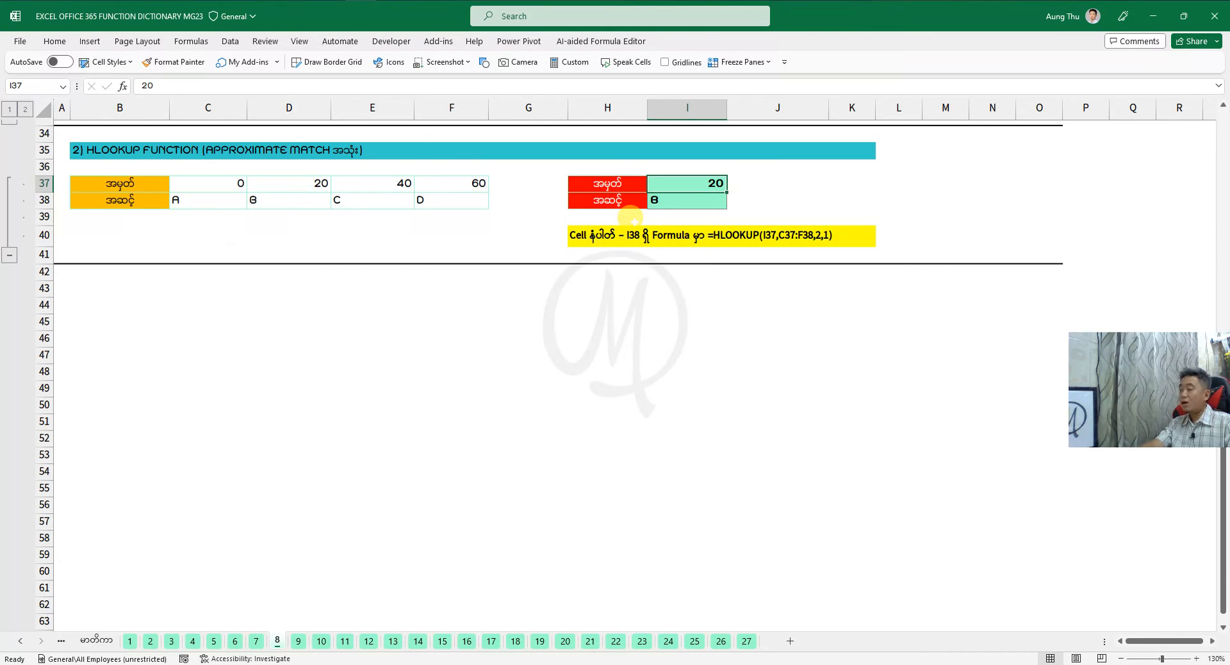
pyautogui.click(308, 216)
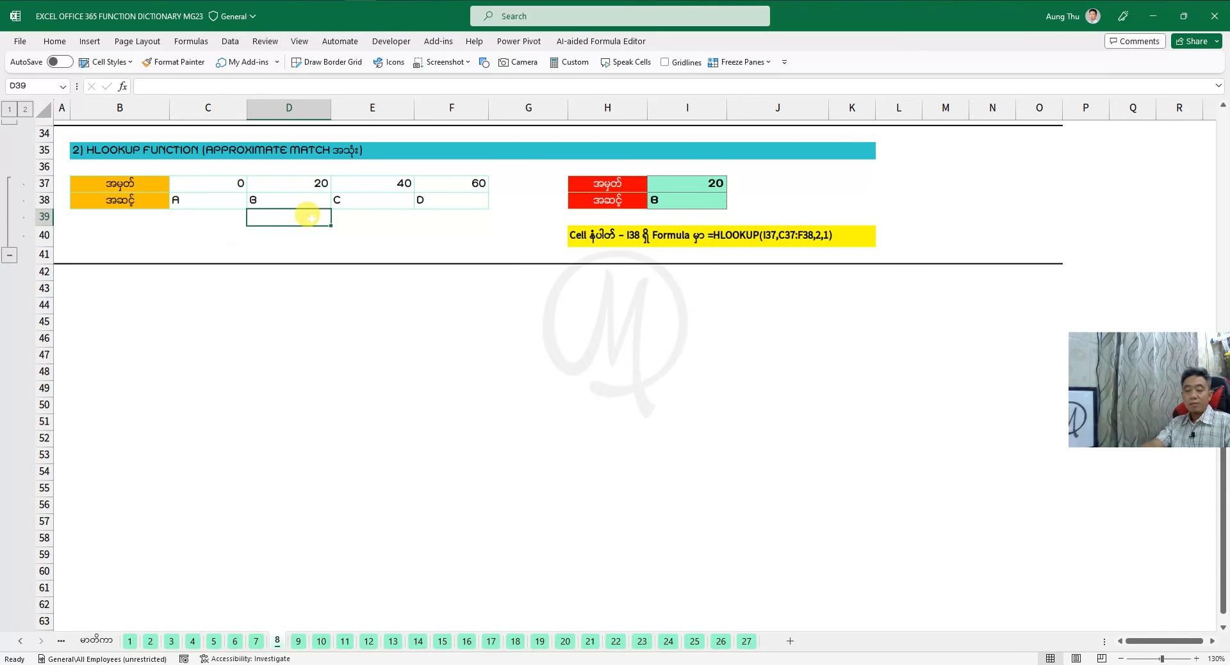